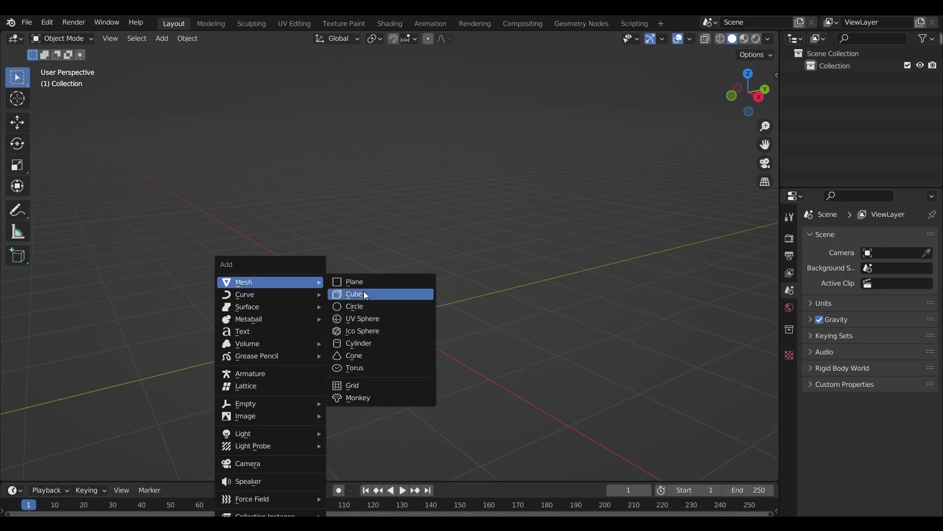
Add a cube mesh and set its dimensions to 6 m × 6 m × 4 m
left_click(364, 293)
middle_click_drag(243, 278, 291, 263)
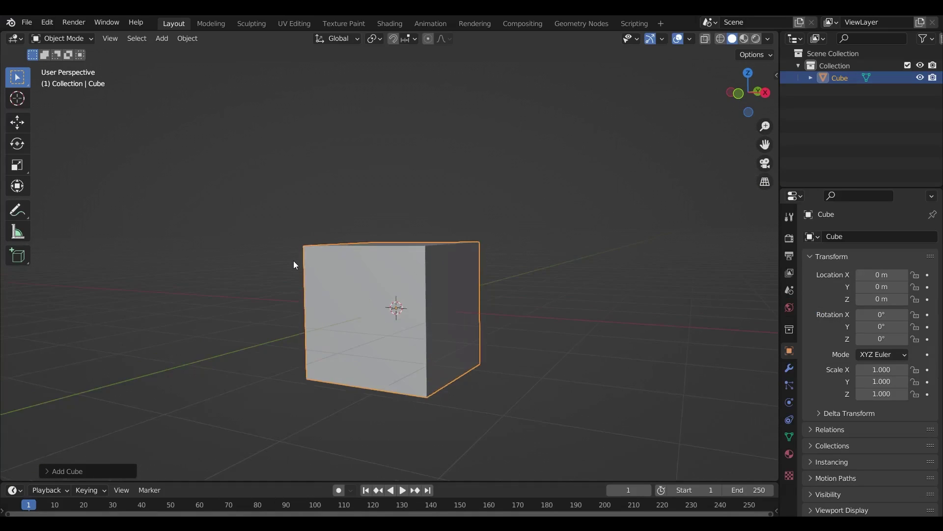
key("n")
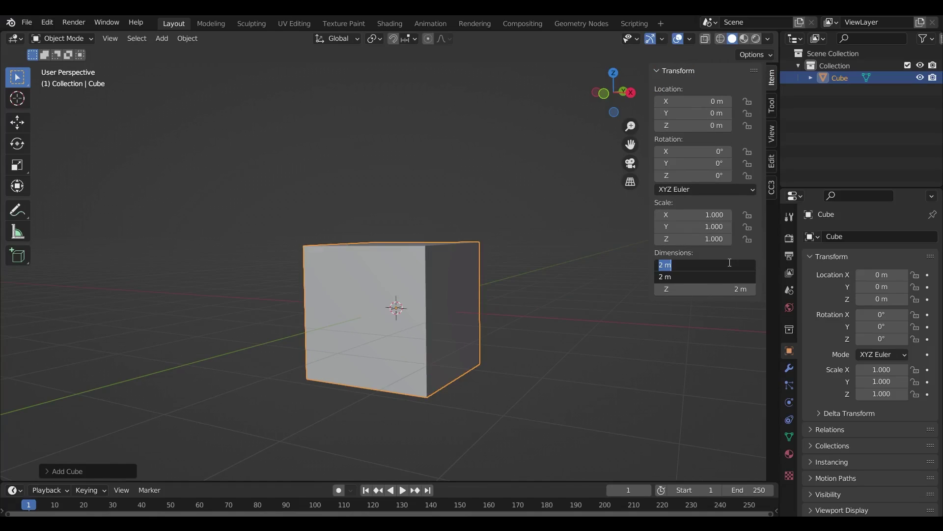
key("Return")
left_click(705, 288)
type("4")
key("Return")
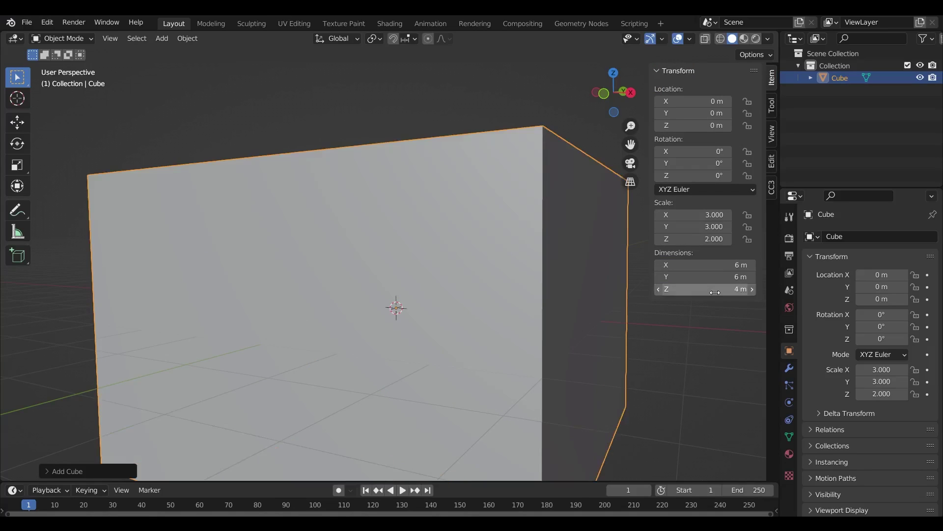
Move the cube 7 m up along the Z axis in the front view
scroll(342, 297, "down", 5)
left_click(601, 94)
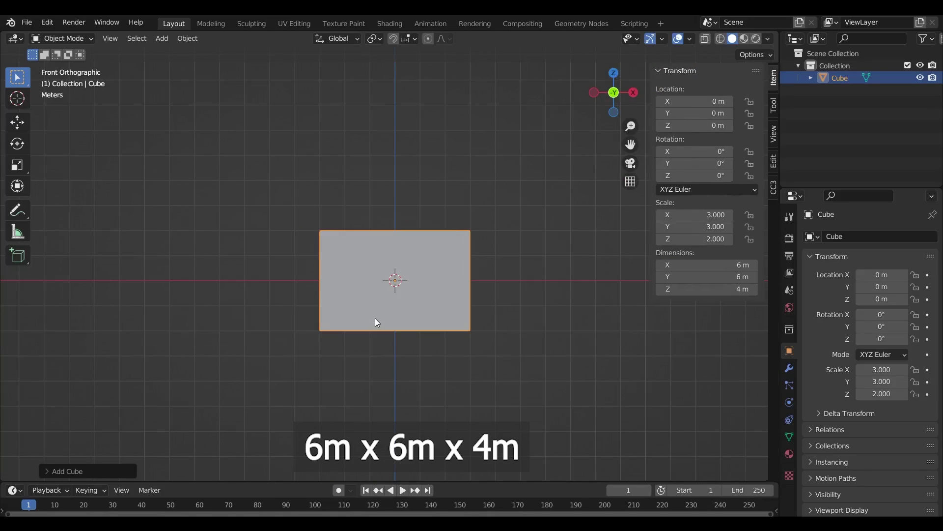
key("n")
key("g")
key("z")
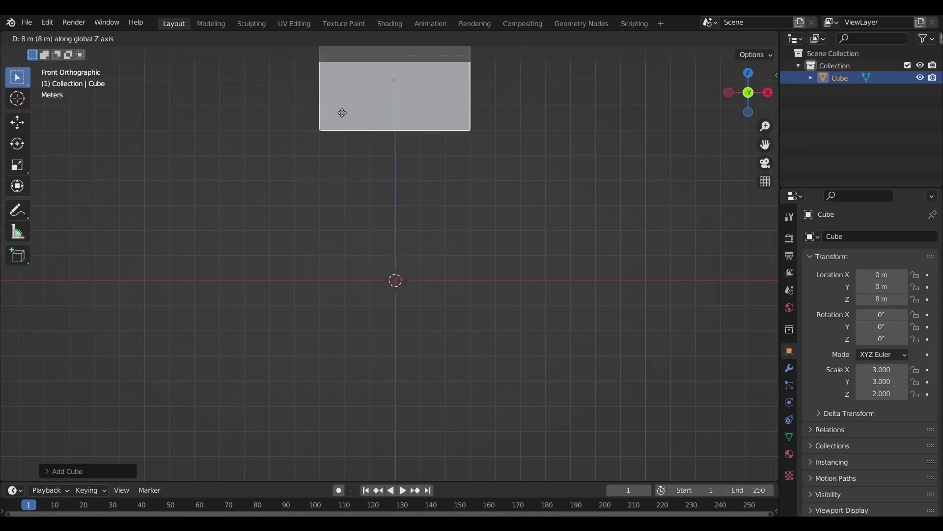
left_click(345, 142)
Duplicate the cube's bottom face in place in Edit Mode and scale the copy to about 0.9
middle_click_drag(391, 231, 364, 266)
key("Tab")
middle_click_drag(339, 230, 318, 198)
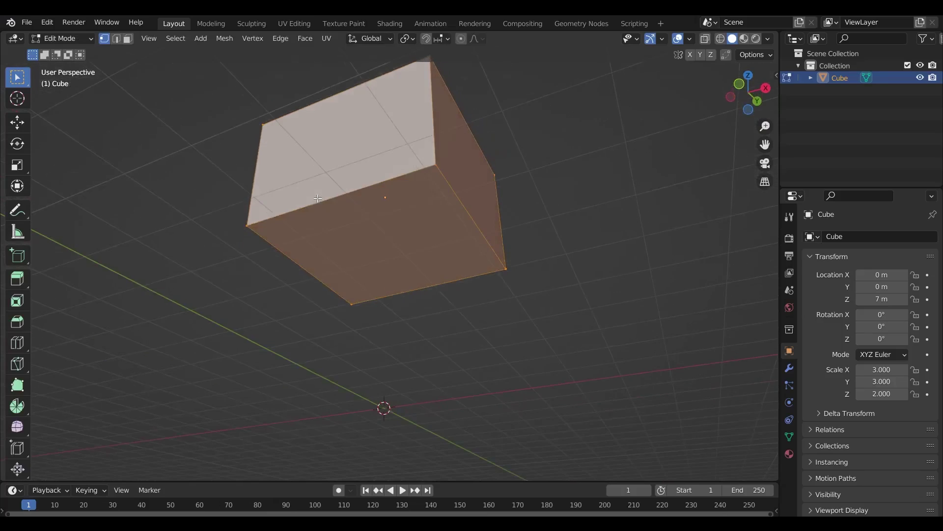
key("alt+a")
key("3")
left_click(326, 263)
key("shift+d")
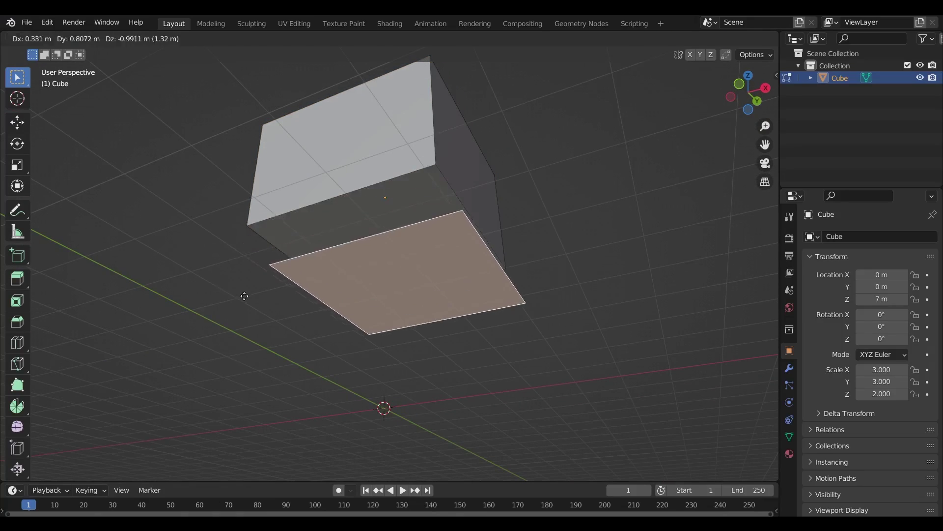
right_click(189, 264)
key("s")
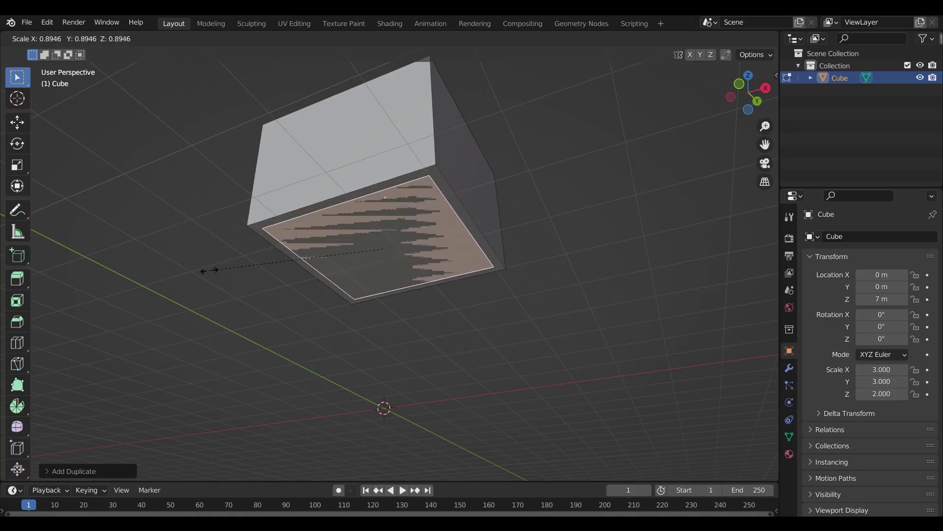
left_click(221, 265)
Extrude the smaller bottom face straight down along Z to ground level
key("e")
key("z")
left_click(253, 380)
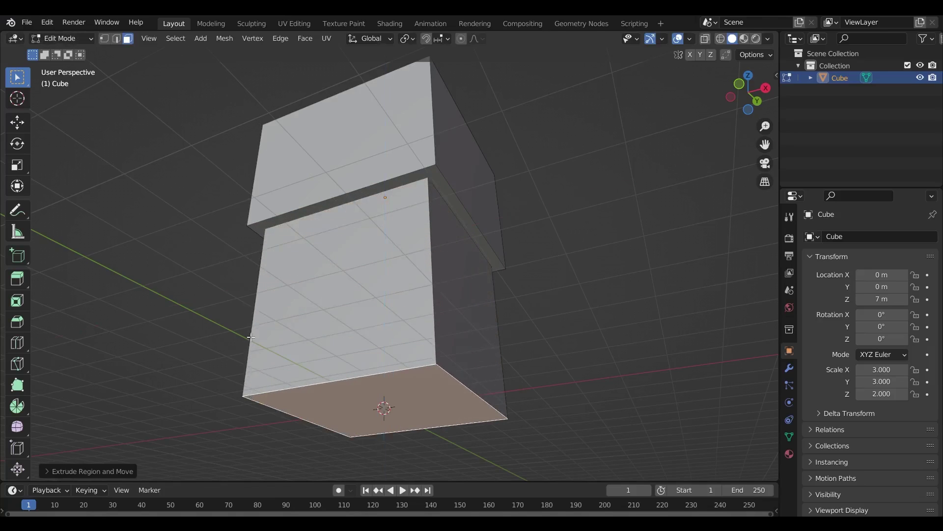
Bevel the upper block's front vertical corner edge with several segments to round it
middle_click_drag(253, 380, 428, 215)
key("2")
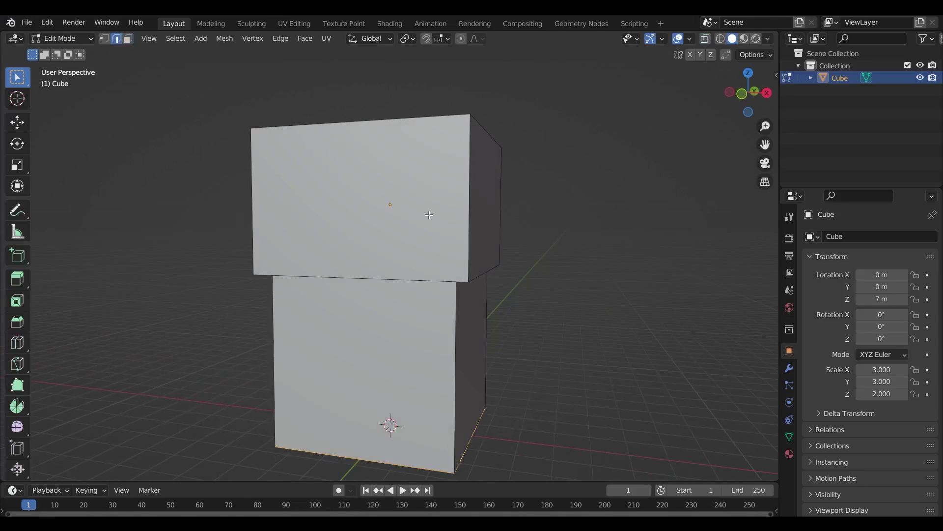
key("ctrl+b")
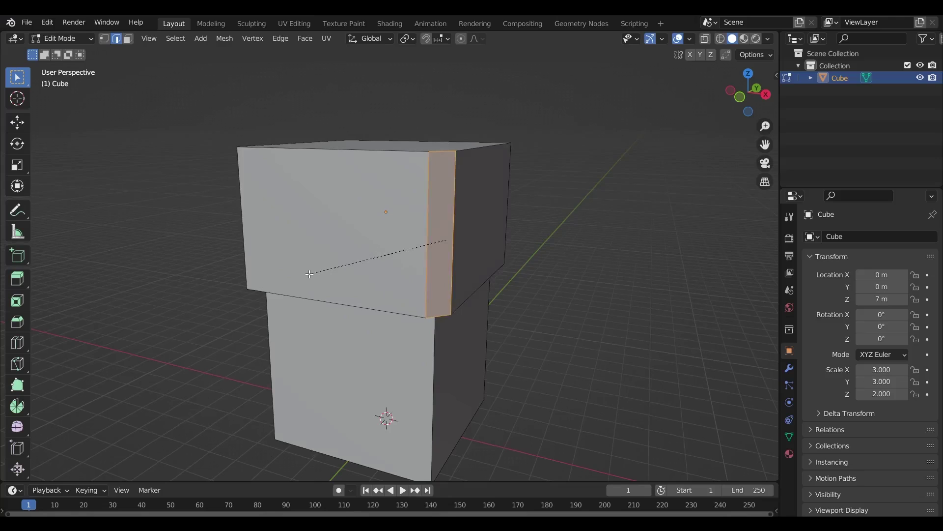
scroll(306, 274, "up", 5)
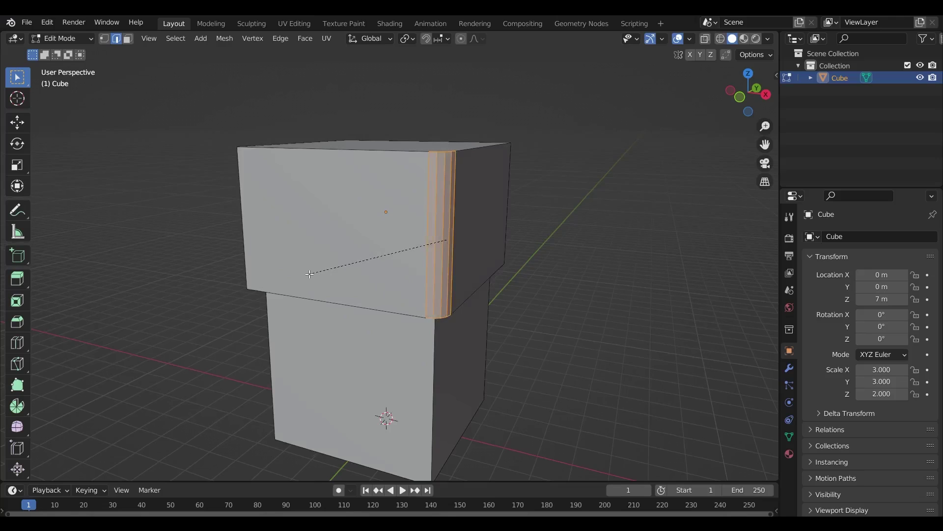
left_click(305, 275)
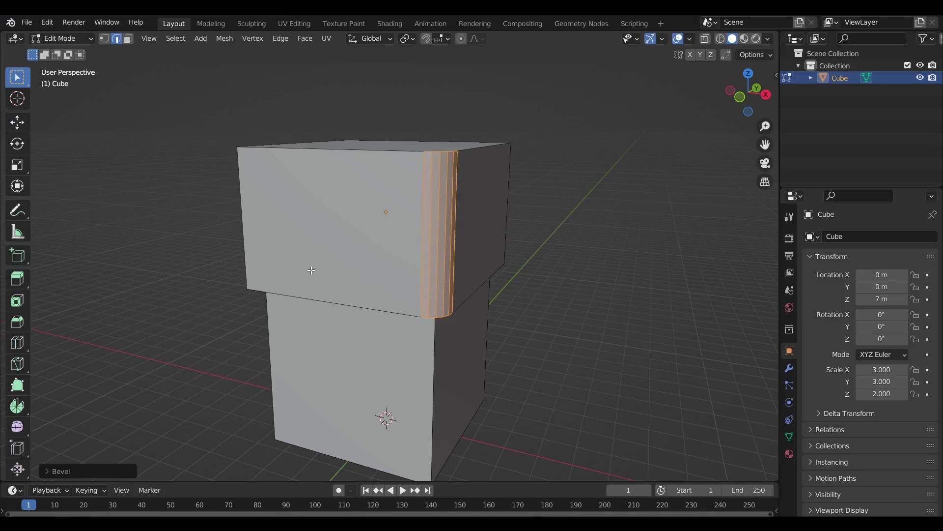
Shade the building object smooth in Object Mode and enable Auto Smooth at 30°
middle_click_drag(305, 275, 310, 227)
key("Tab")
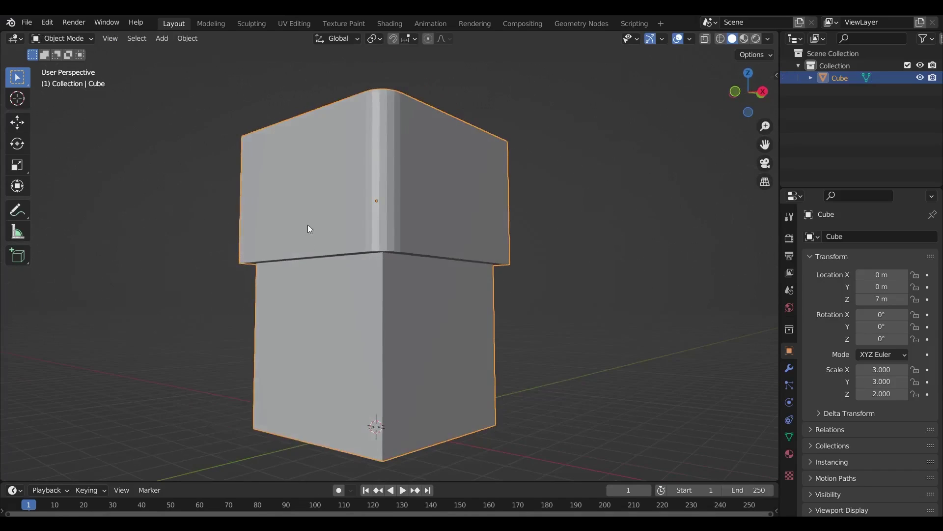
right_click(310, 226)
left_click(309, 220)
left_click(789, 436)
scroll(832, 409, "down", 3)
left_click(819, 445)
scroll(823, 433, "down", 1)
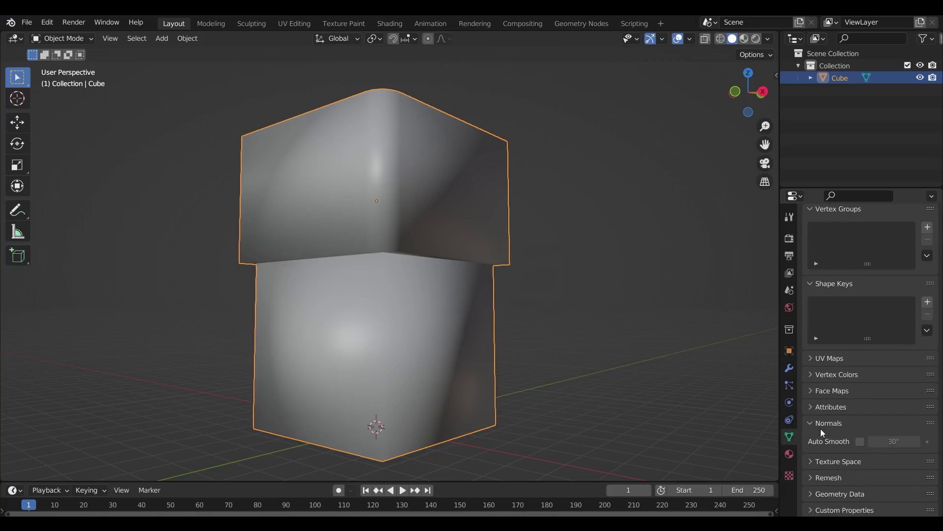
left_click(861, 442)
Add a camera to the scene
scroll(329, 267, "down", 3)
middle_click_drag(330, 267, 352, 331)
key("shift+a")
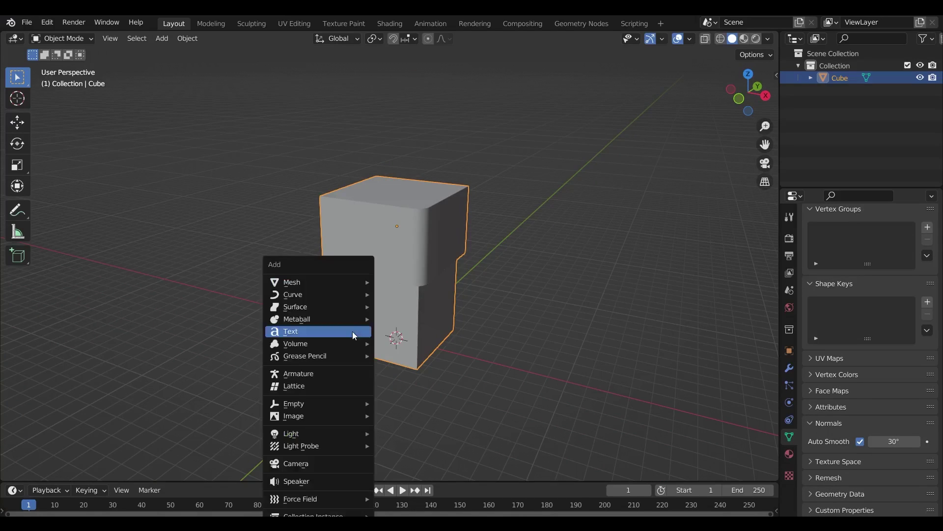
mouse_move(333, 282)
left_click(304, 464)
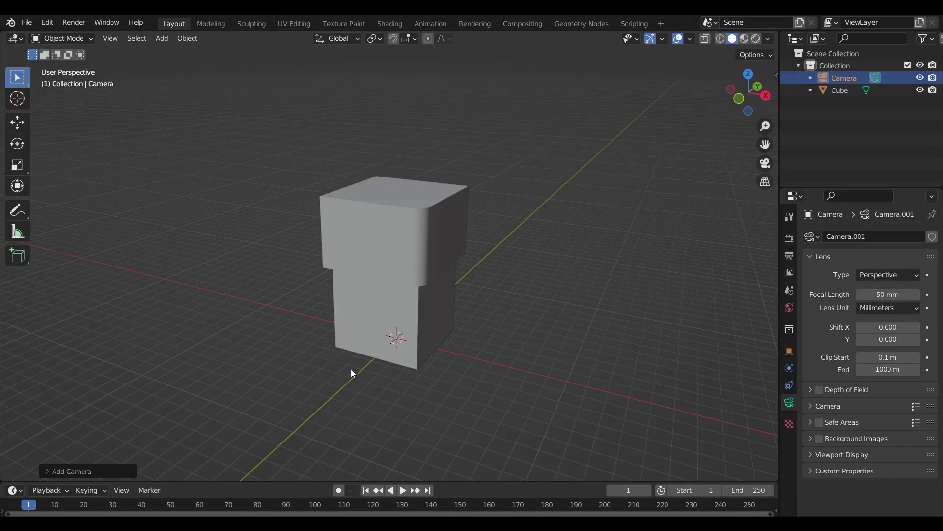
key("g")
key("x")
right_click(481, 348)
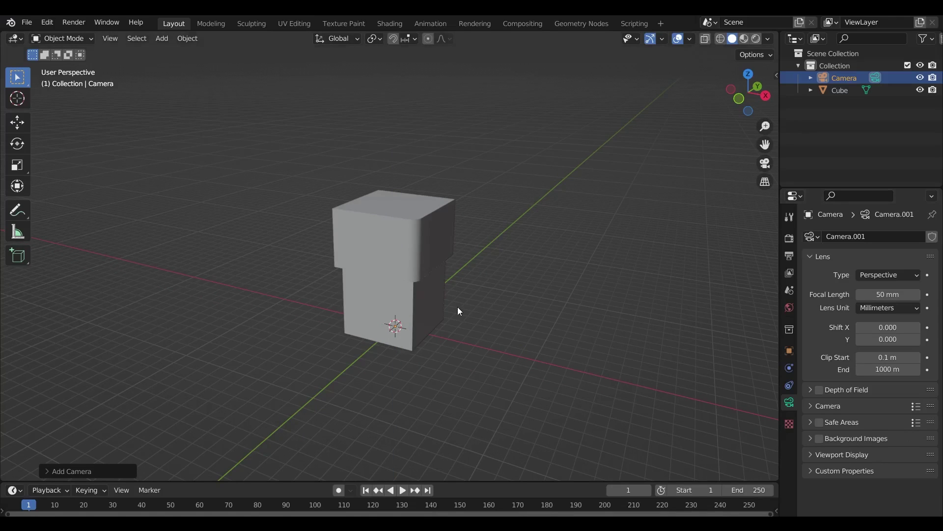
Clear the camera's rotation
middle_click_drag(457, 305, 336, 243)
scroll(378, 261, "up", 4)
key("alt+r")
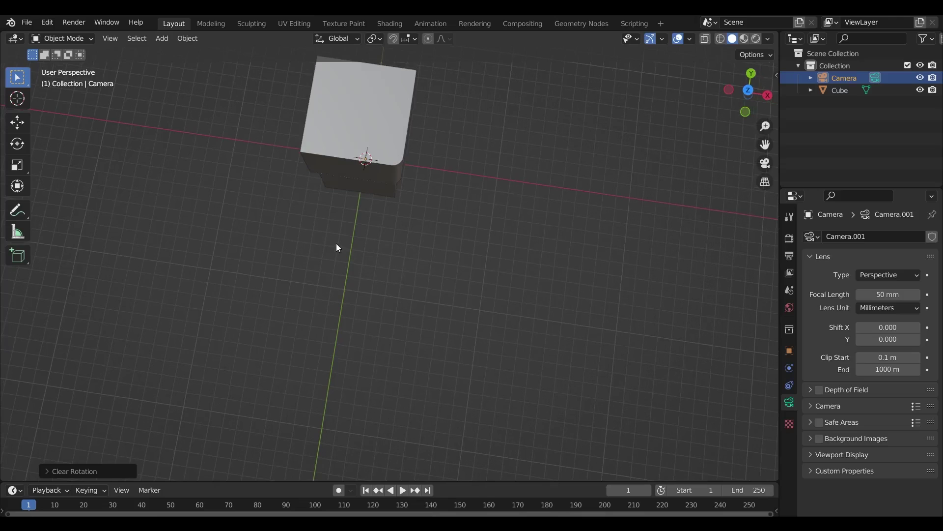
key("n")
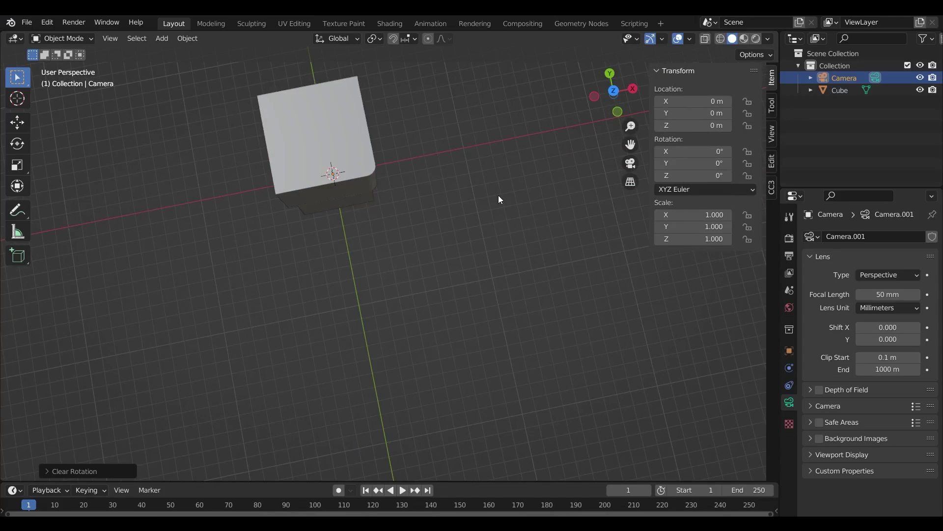
key("n")
Move the camera to 20 m along the X axis and -20 m along the Y axis
middle_click_drag(499, 198, 438, 174)
key("g")
key("x")
left_click(692, 224)
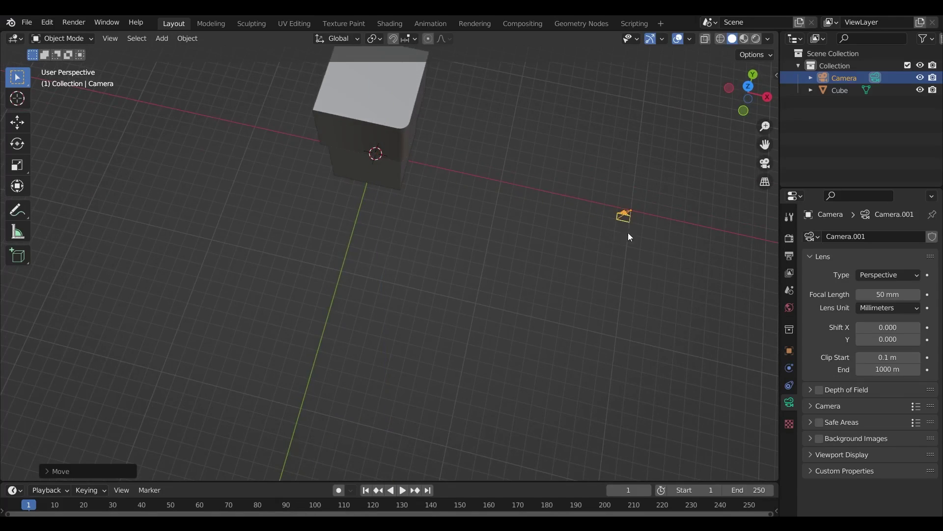
middle_click_drag(627, 236, 554, 200)
scroll(554, 200, "down", 6)
key("g")
key("y")
left_click(494, 253)
Rotate the camera about 90° around global X and 45° around global Z so it faces the building
middle_click_drag(439, 279, 348, 236)
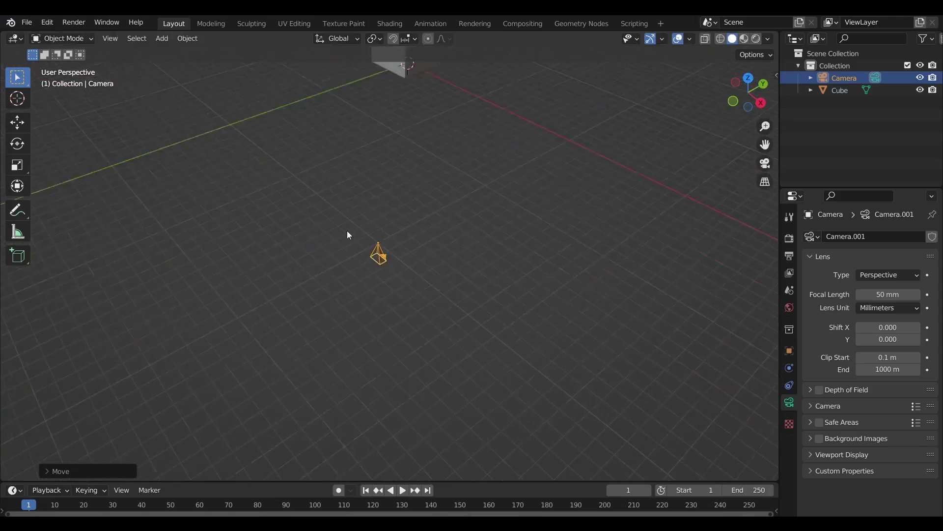
key("r")
key("x")
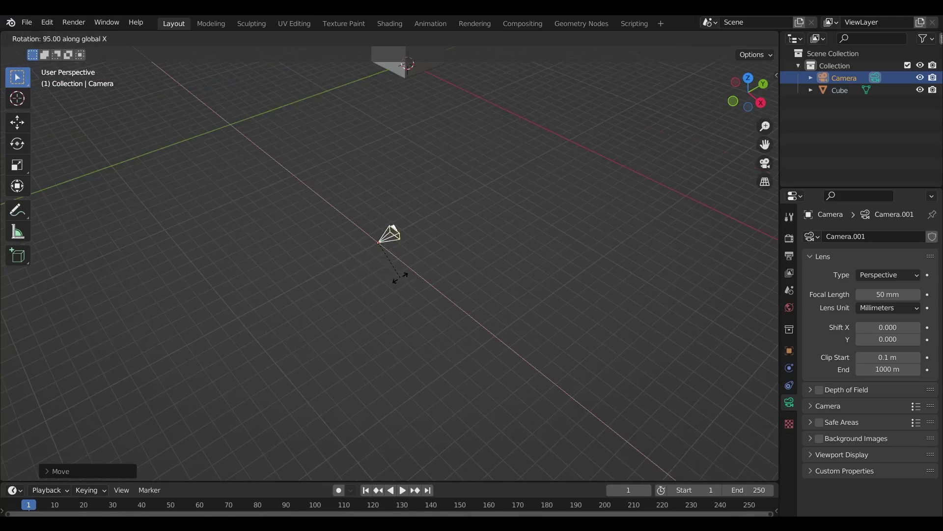
left_click(396, 278)
middle_click_drag(391, 247, 359, 287)
key("r")
key("z")
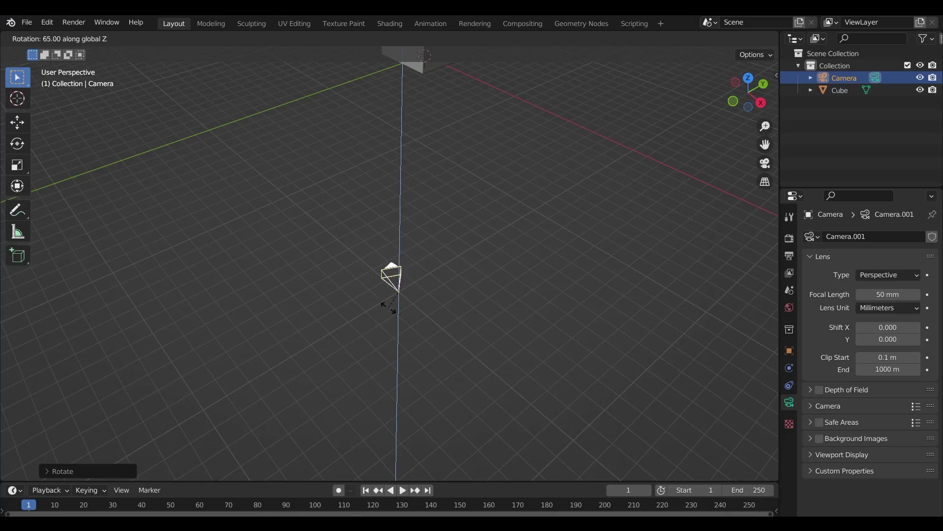
left_click(366, 320)
Raise the camera 2 m along the Z axis in the front view
middle_click_drag(364, 357, 344, 437)
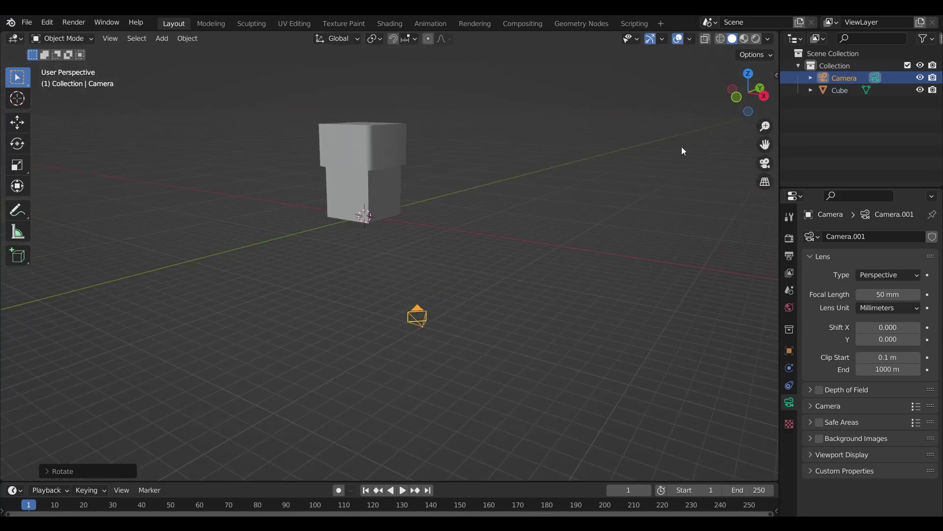
left_click(733, 98)
scroll(517, 238, "up", 3)
key("g")
key("z")
left_click(484, 202)
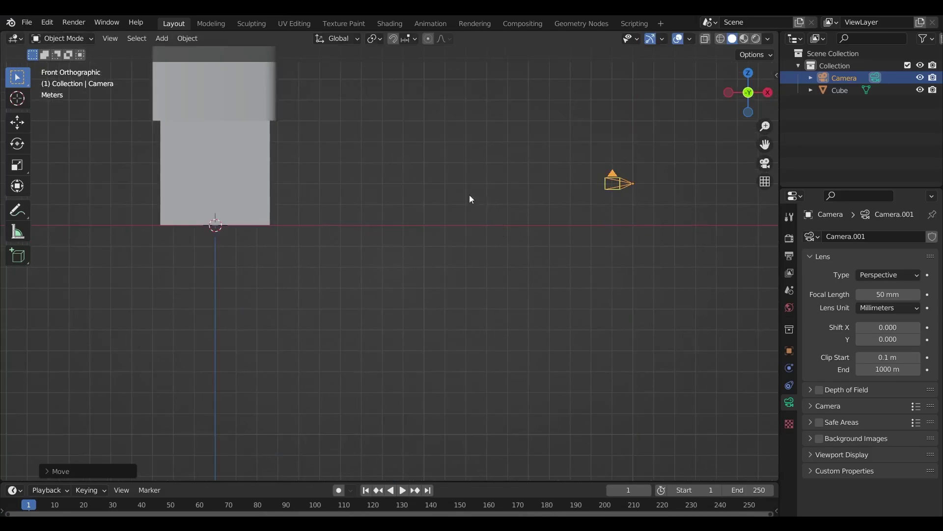
Look through the camera and set its focal length to 100 mm
middle_click_drag(470, 198, 302, 241)
scroll(300, 236, "down", 2)
left_click(766, 165)
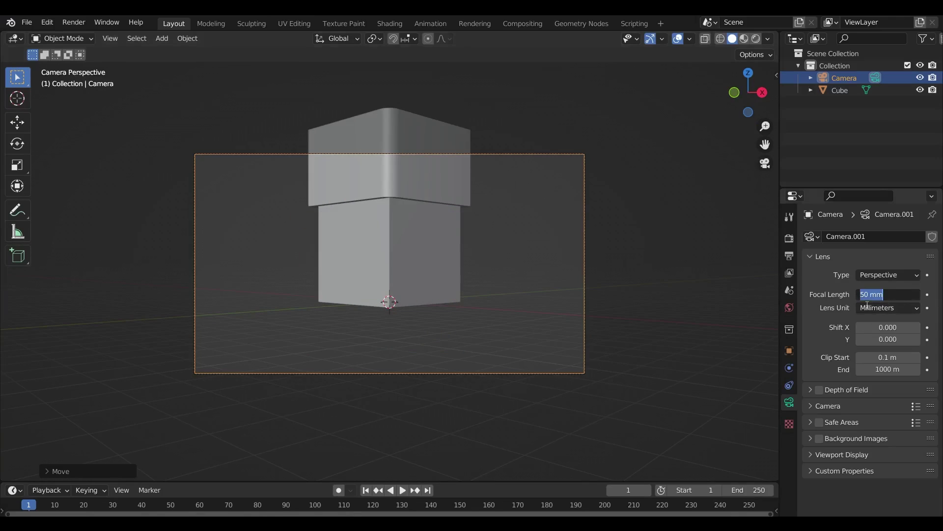
type("100")
key("Return")
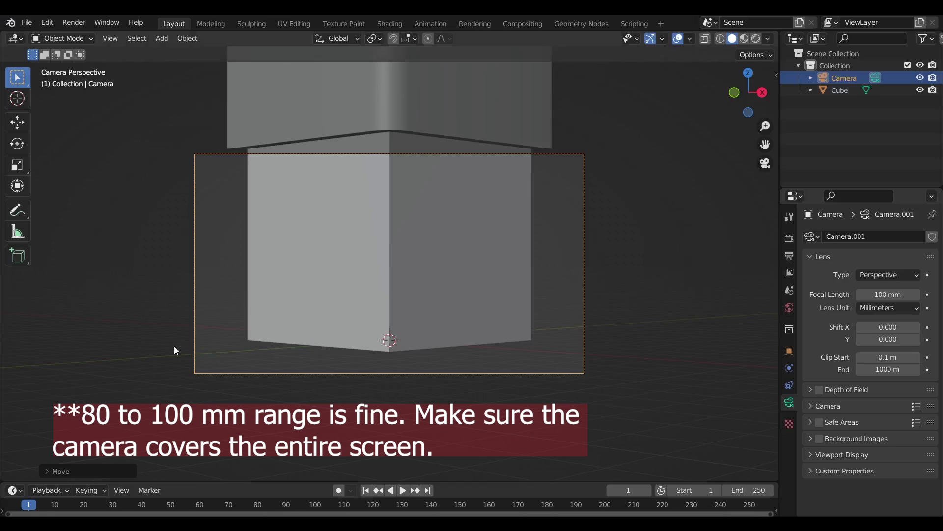
Tilt the camera up around its local X axis to frame the upper block, and set its X rotation to 101°
key("r")
key("x")
key("x")
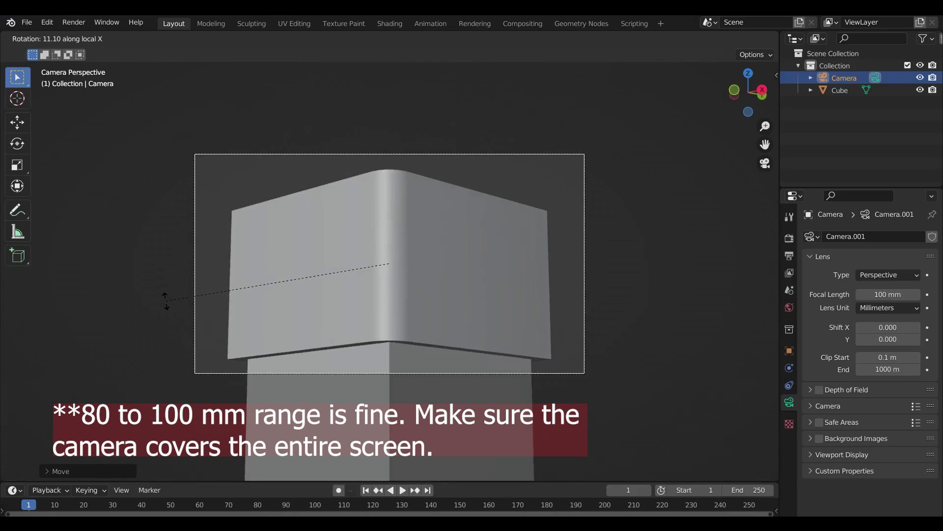
left_click(165, 300)
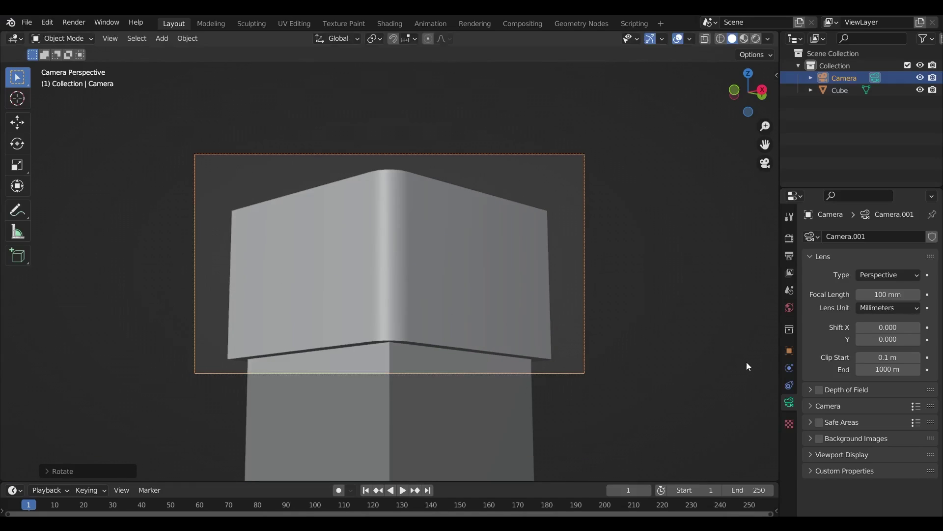
left_click(789, 351)
double_click(895, 310)
type("101")
key("Return")
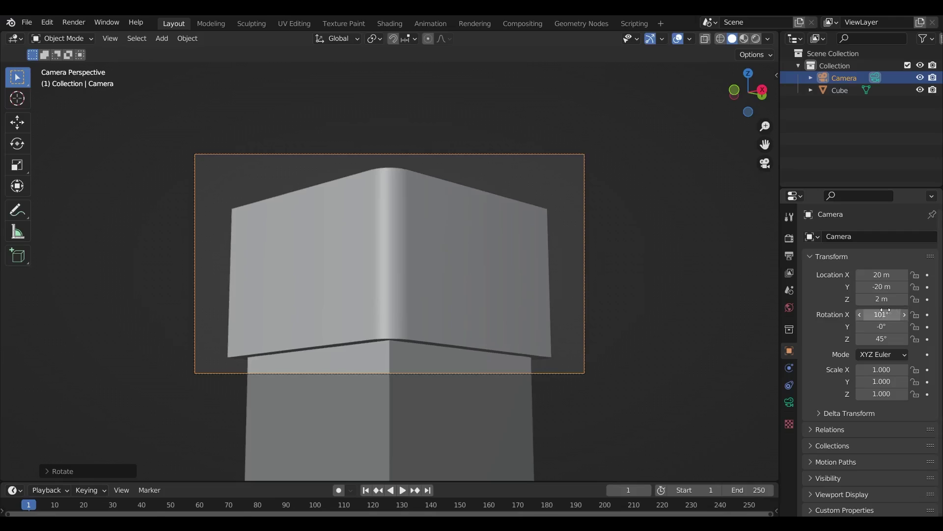
Duplicate the upper block's two front side faces with the rounded corner and move the copy along negative X, clear of the building
scroll(282, 343, "up", 3)
scroll(282, 344, "down", 1)
middle_click_drag(287, 302, 411, 292)
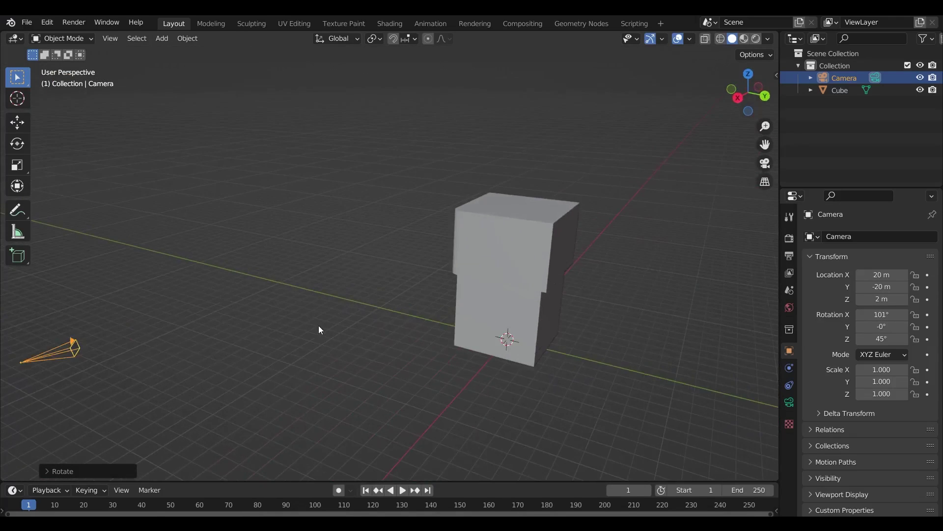
left_click(375, 350)
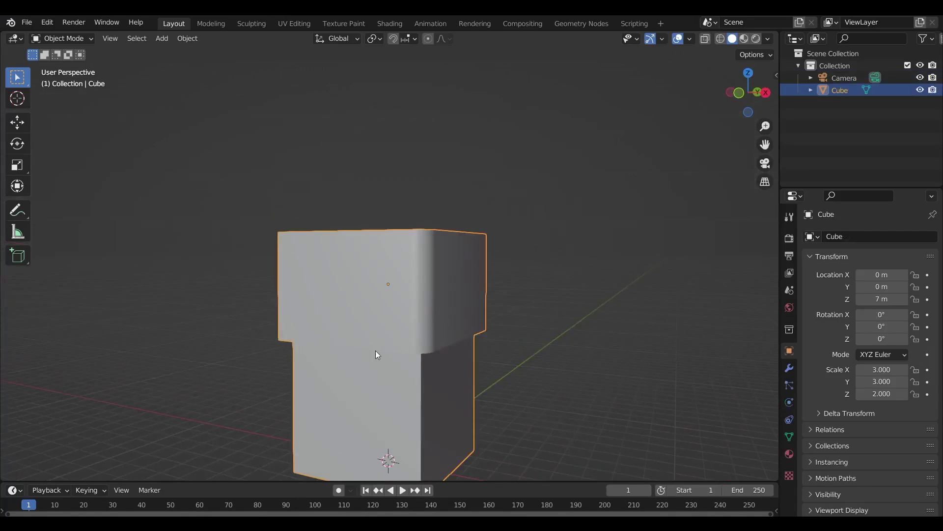
scroll(378, 231, "up", 3)
middle_click_drag(378, 233, 353, 207, "shift")
key("Tab")
left_click(359, 207)
left_click(468, 210, "ctrl")
middle_click_drag(424, 318, 427, 388)
scroll(506, 215, "down", 1)
key("shift+d")
key("x")
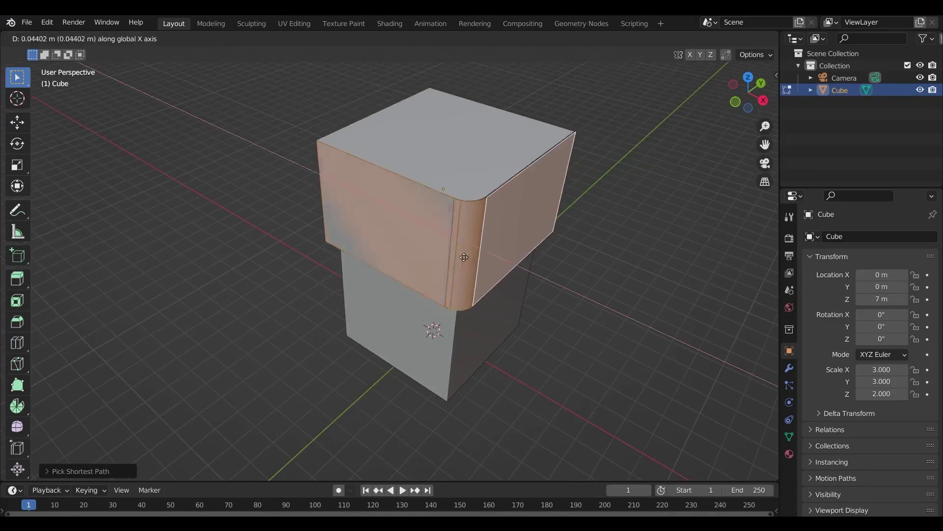
left_click(235, 205)
Separate the copied faces into their own object and set its origin to its geometry
middle_click_drag(238, 204, 309, 227)
key("p")
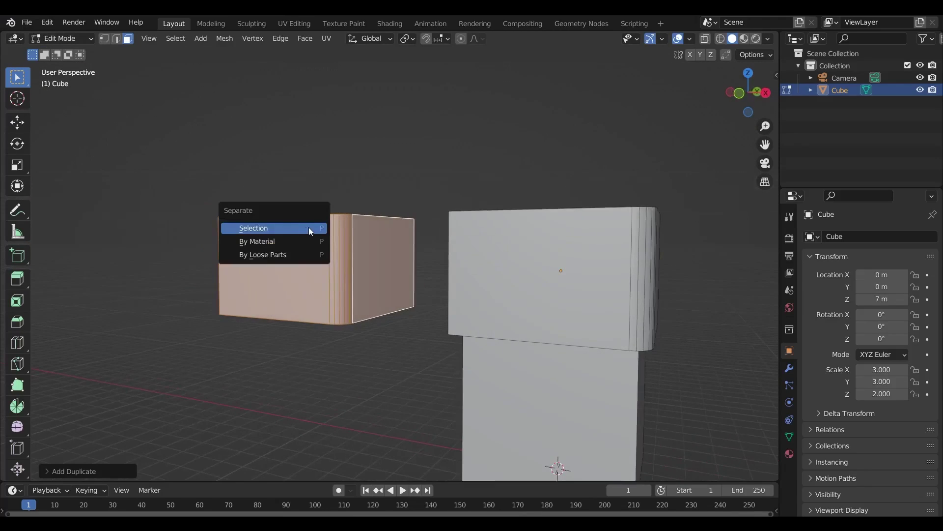
left_click(284, 233)
key("Tab")
left_click(297, 249)
right_click(297, 249)
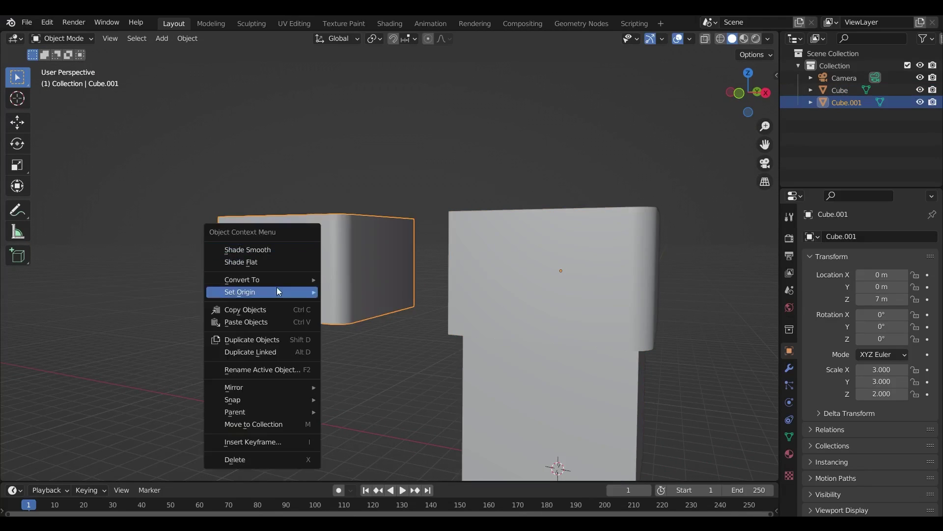
left_click(361, 304)
Rename the separated wraparound surface to "screen"
middle_click_drag(364, 279, 379, 291)
left_click(379, 291)
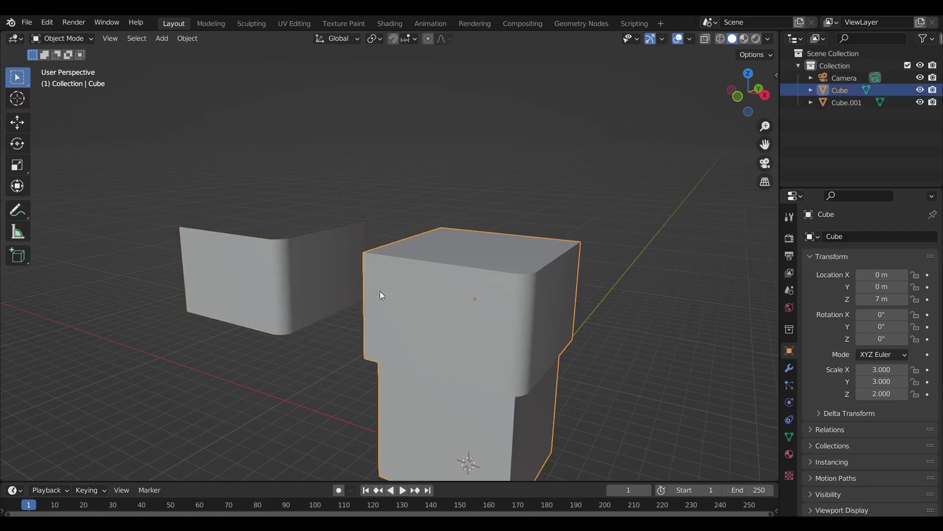
left_click(298, 292)
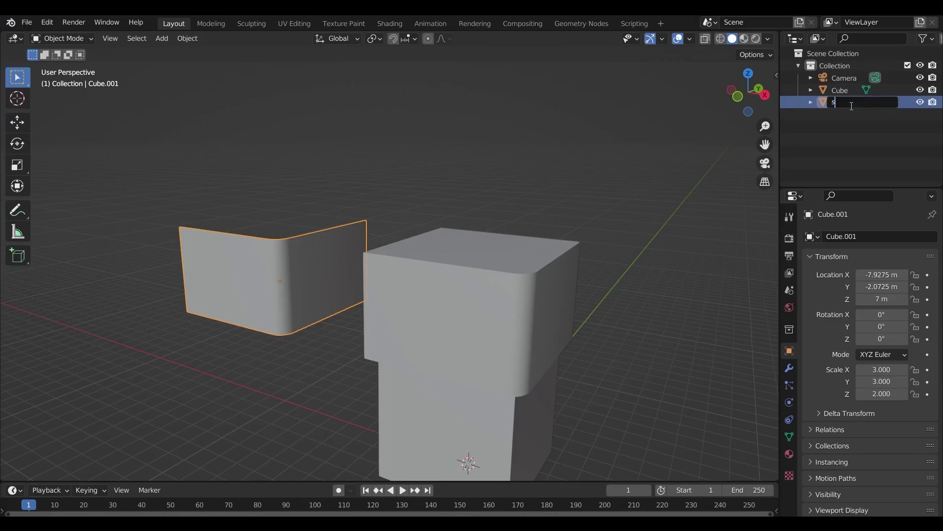
key("Return")
Delete the building's two upper front side faces together with the rounded corner faces between them
left_click(454, 344)
middle_click_drag(452, 346, 458, 329)
key("Tab")
middle_click_drag(570, 339, 558, 317)
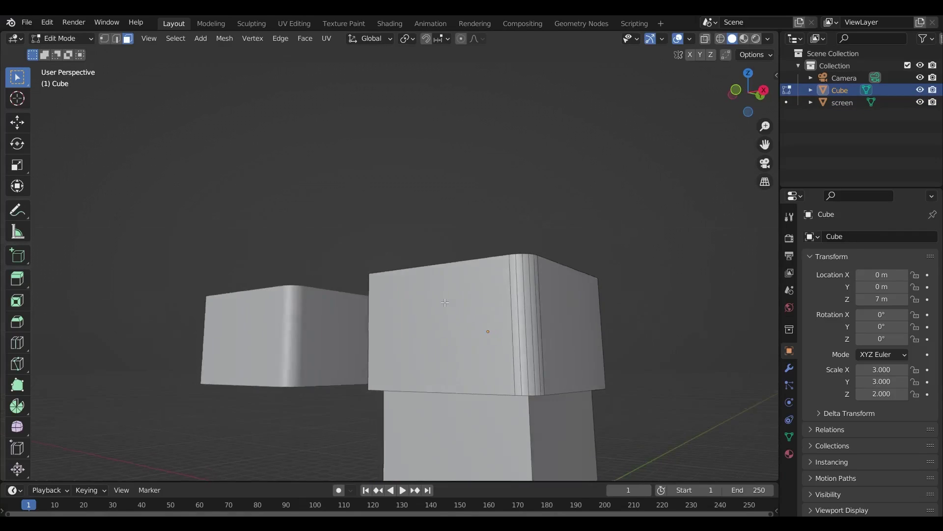
left_click(491, 320)
left_click(565, 319, "ctrl")
key("x")
key("f")
Extrude the upper block's top, bottom and two back faces along their normals about 0.07 m inward to give the box wall thickness
middle_click_drag(418, 345, 334, 343, "shift")
middle_click_drag(335, 343, 369, 362)
middle_click_drag(370, 362, 387, 293, "shift")
middle_click_drag(280, 352, 325, 255)
scroll(362, 250, "down", 1)
left_click(400, 244)
middle_click_drag(400, 244, 396, 289)
left_click(450, 282, "shift")
left_click(361, 326, "shift")
left_click(396, 368, "shift")
middle_click_drag(396, 369, 404, 340)
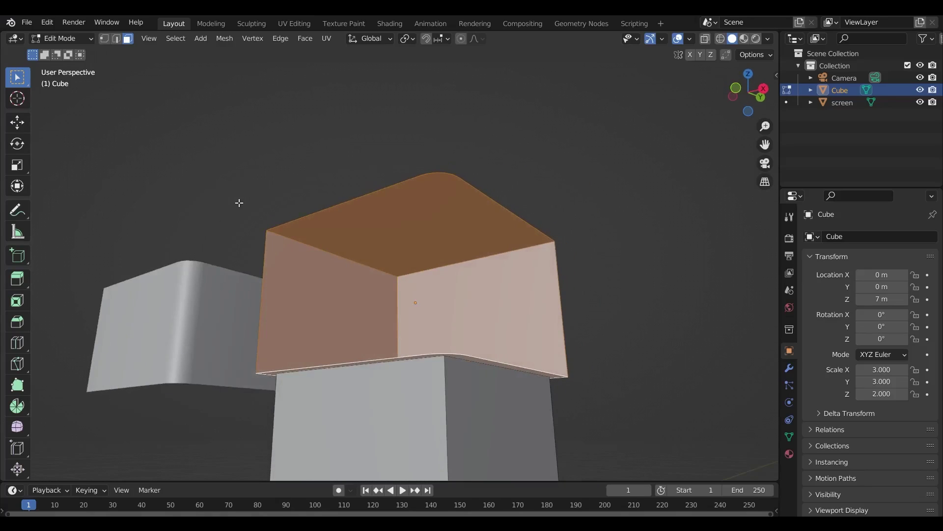
key("alt+e")
left_click(226, 217)
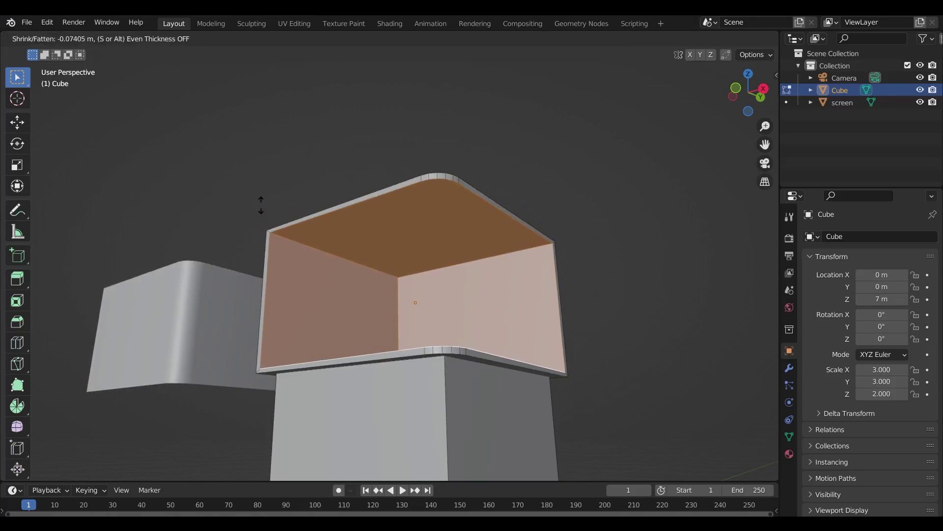
left_click(260, 205)
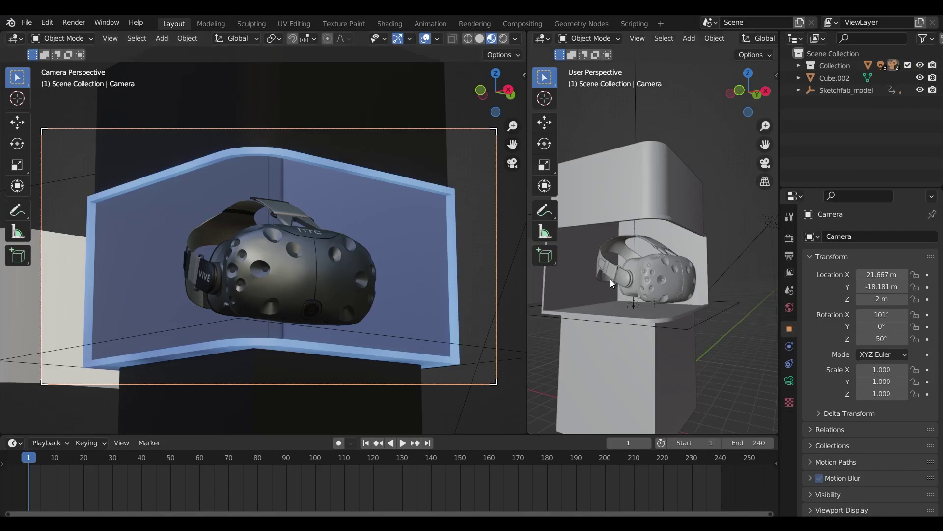
Enlarge the user-perspective viewport, examine the headset inside the box and scrub through the animation of Sketchfab_model
middle_click_drag(610, 280, 618, 312)
scroll(617, 312, "down", 2)
left_click_drag(527, 284, 283, 287)
scroll(607, 180, "up", 3)
middle_click_drag(432, 206, 631, 230, "shift")
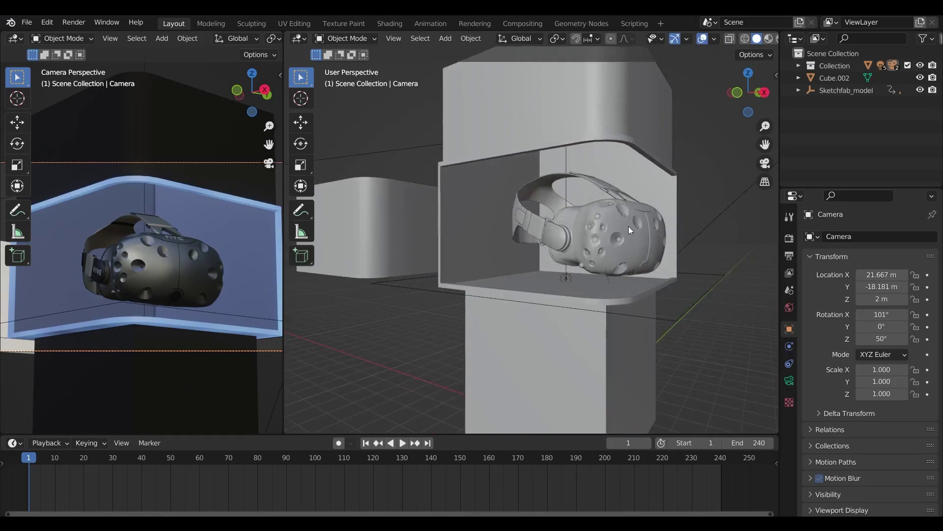
left_click(845, 90)
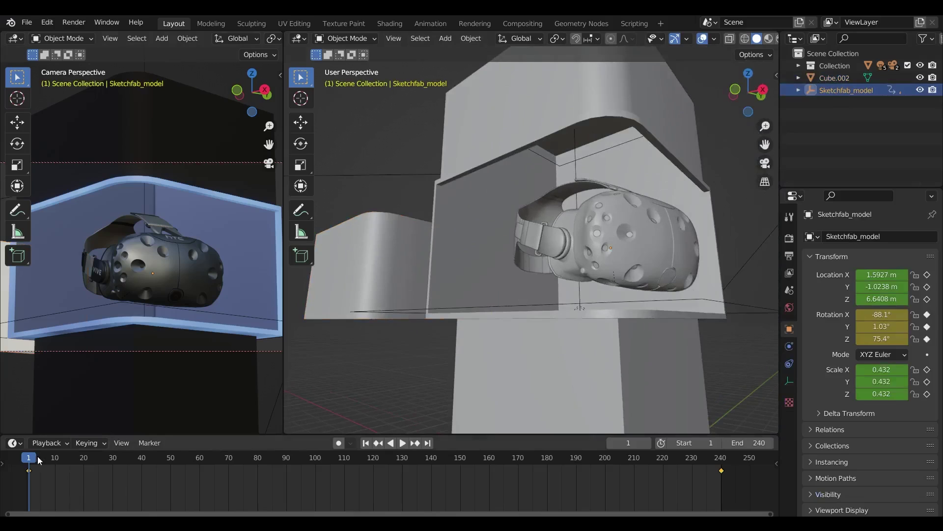
left_click_drag(39, 459, 448, 491)
key("shift+Left")
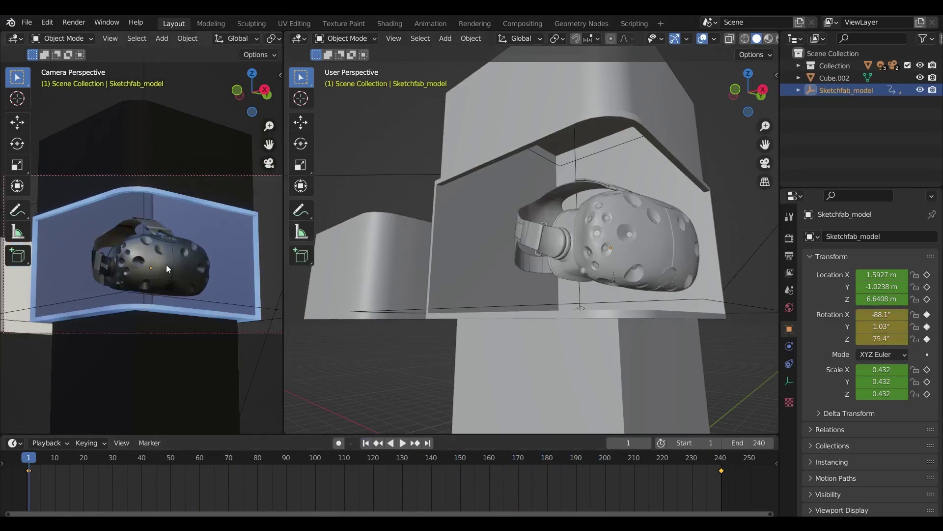
Enlarge the camera viewport and render the camera view of frame 1 as a still image
left_click_drag(312, 310, 573, 305)
left_click(235, 282)
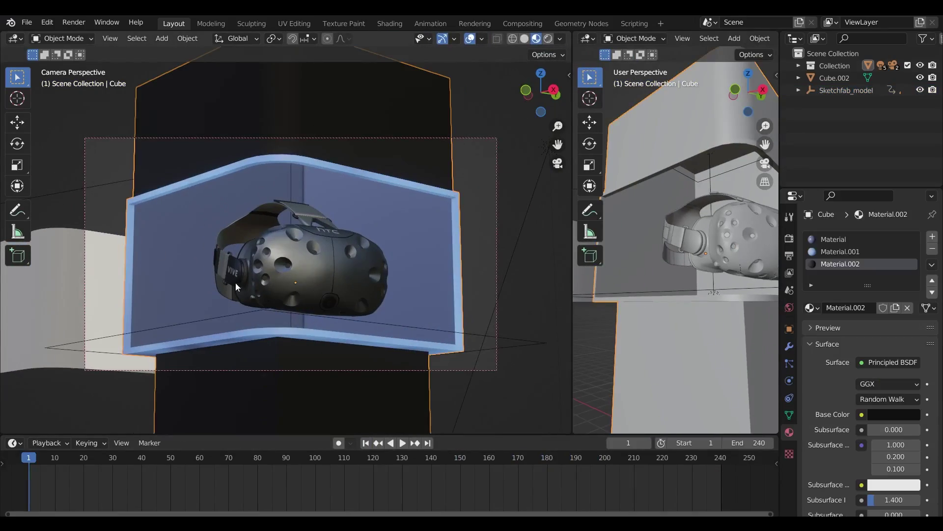
left_click(69, 22)
left_click(89, 32)
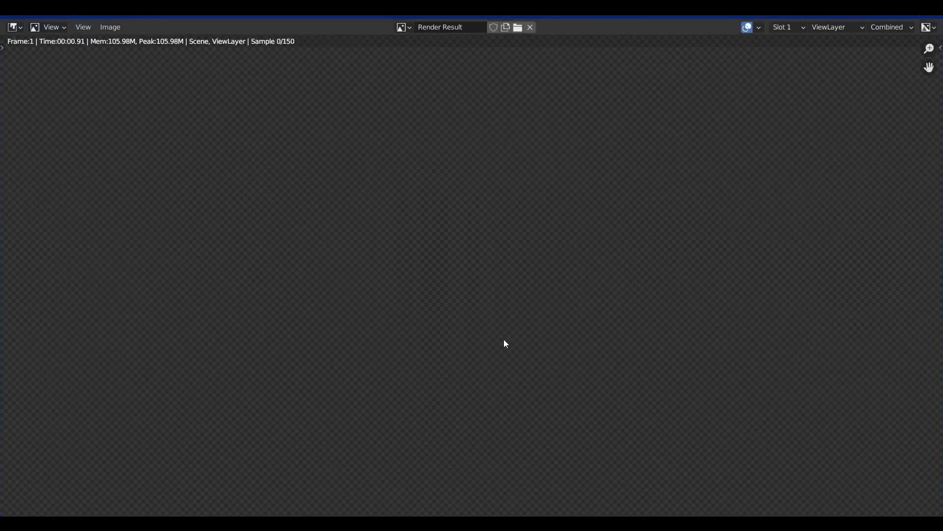
key("Home")
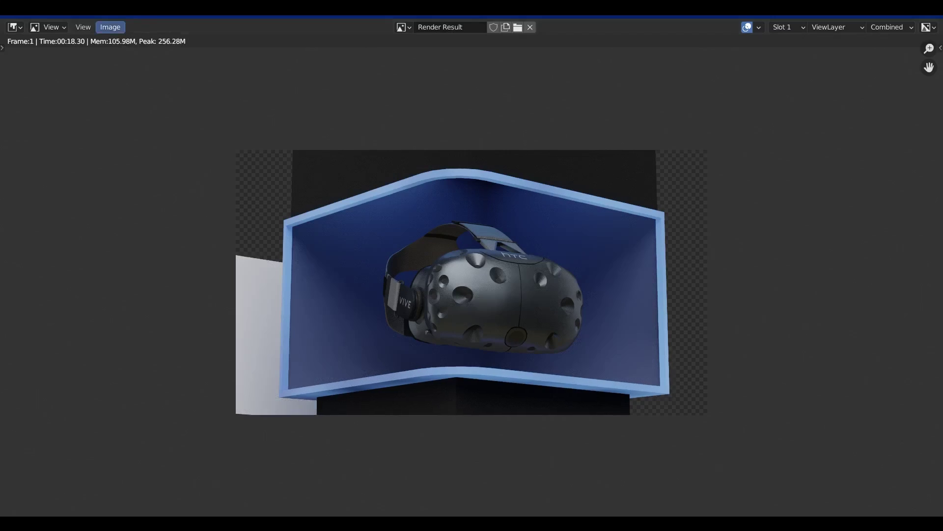
Save the rendered image to the Desktop as render.png in PNG format
left_click(110, 27)
left_click(138, 115)
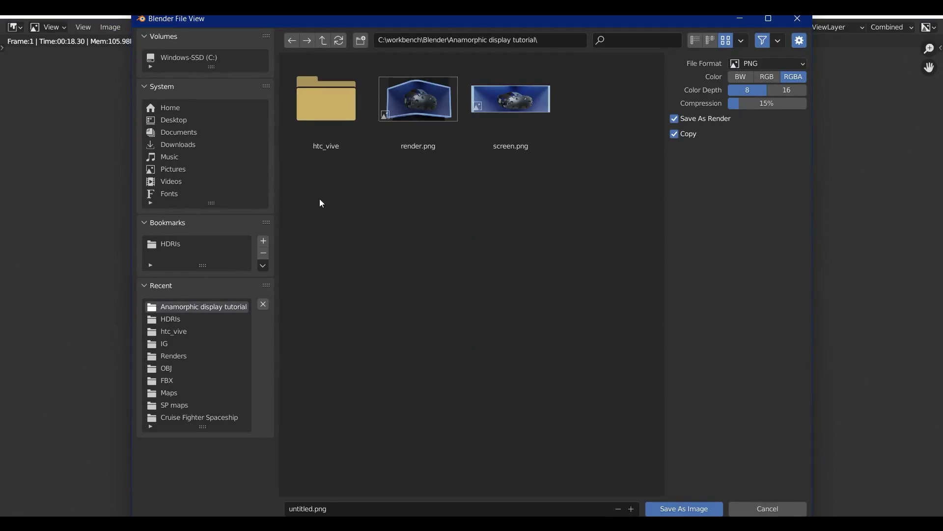
left_click(187, 122)
left_click(387, 509)
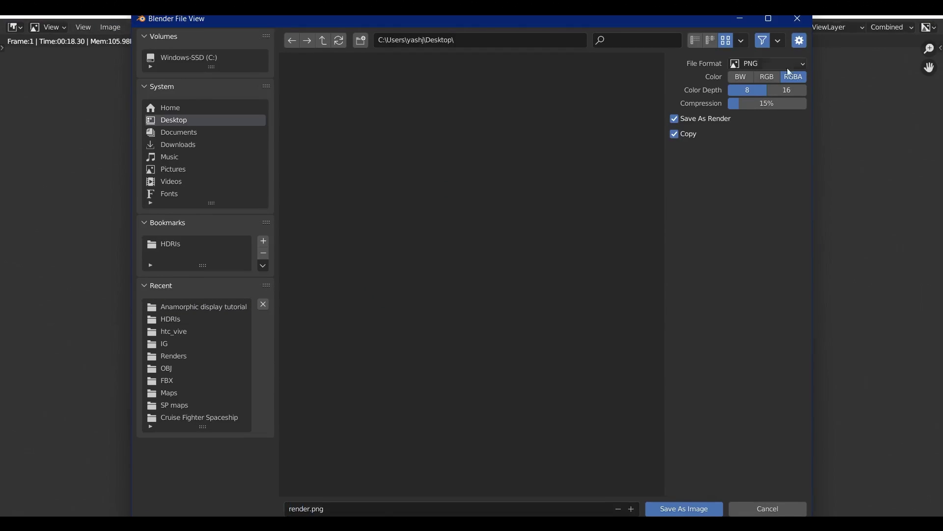
left_click(684, 509)
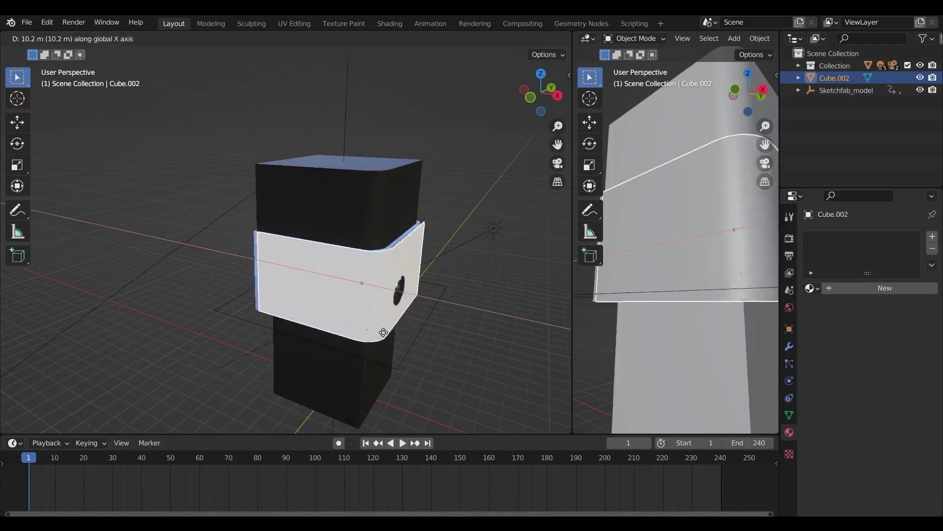
Move the white wraparound surface 10 m along the X axis onto the front of the open box
left_click(372, 334)
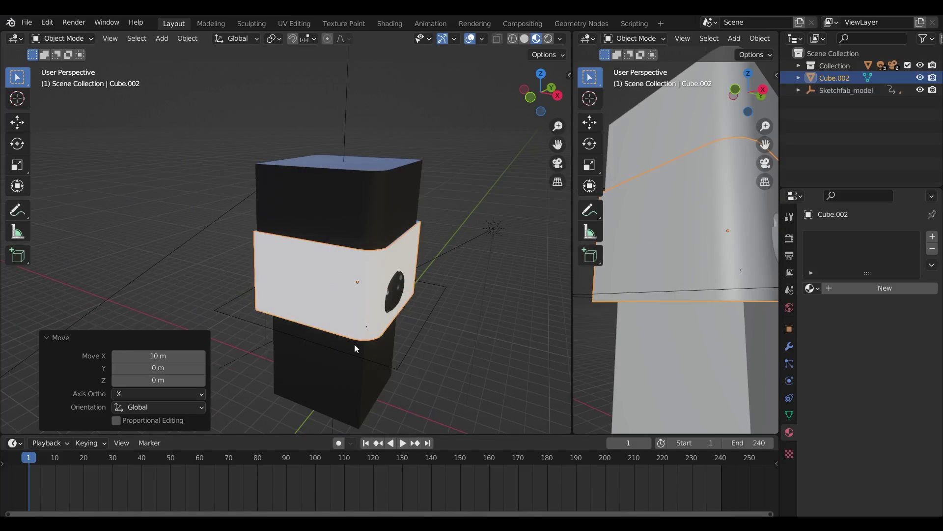
middle_click_drag(354, 343, 218, 305)
Create a collection named "screen" and move the white wraparound surface into it
left_click(847, 134)
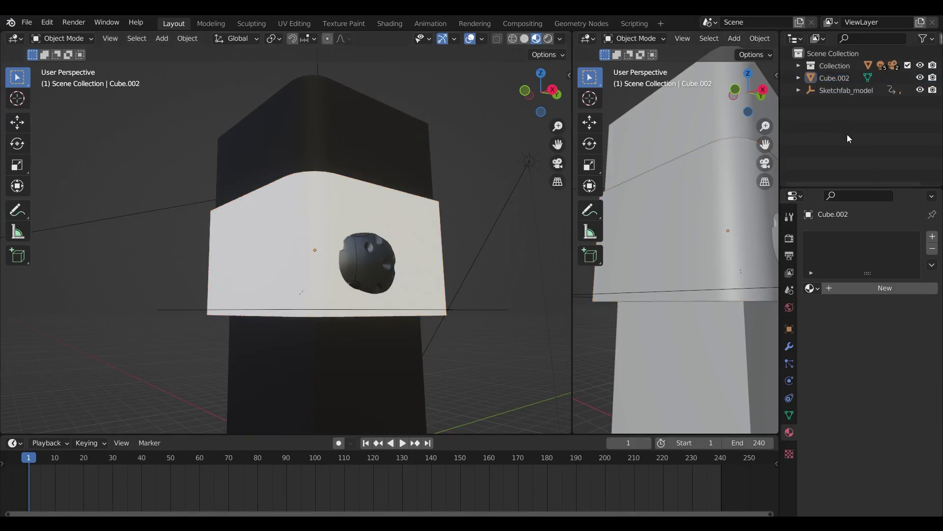
right_click(847, 134)
left_click(840, 134)
double_click(834, 77)
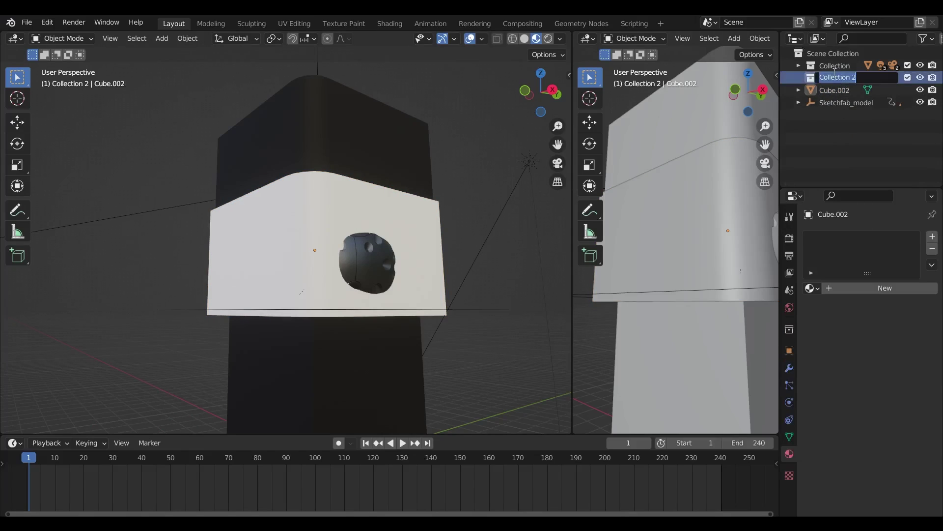
type("screen")
key("Return")
left_click(321, 200)
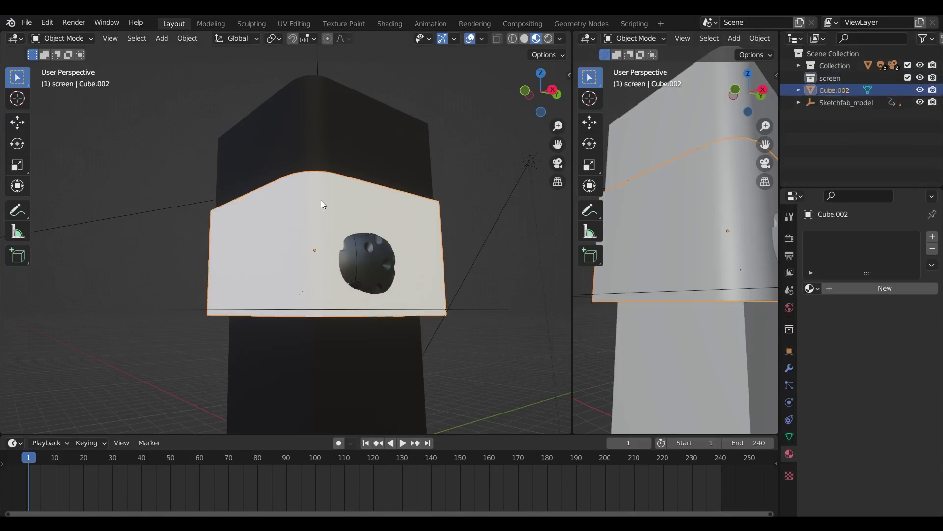
key("m")
left_click(304, 243)
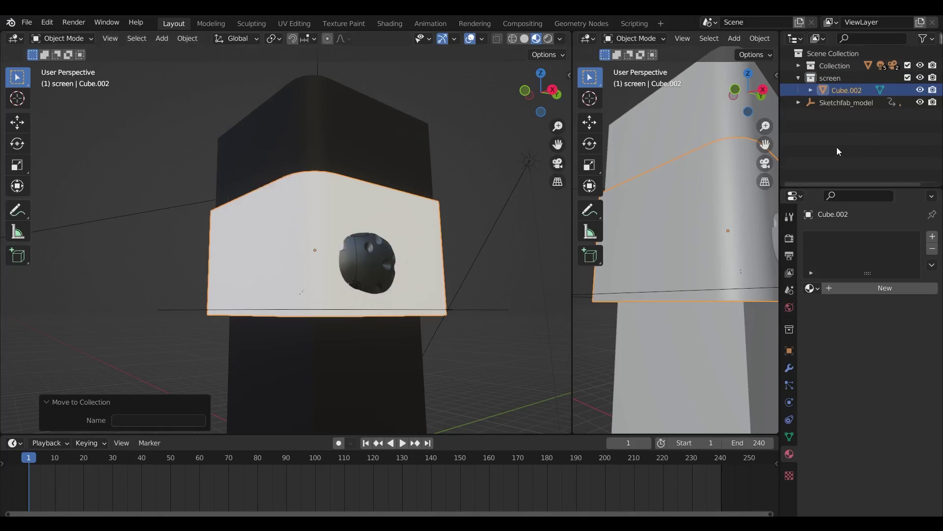
Create another collection under the scene collection and name it "object"
right_click(836, 126)
left_click(836, 127)
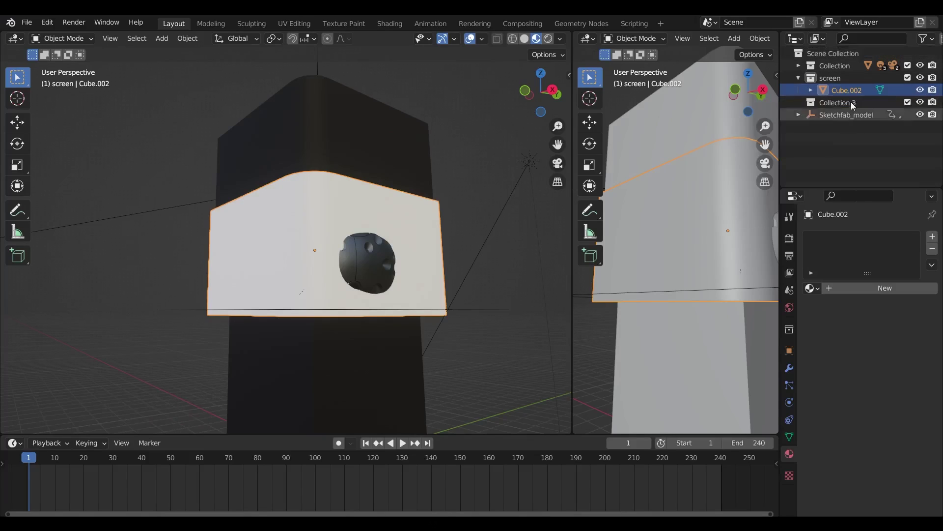
left_click(850, 101)
left_click(798, 78)
double_click(849, 89)
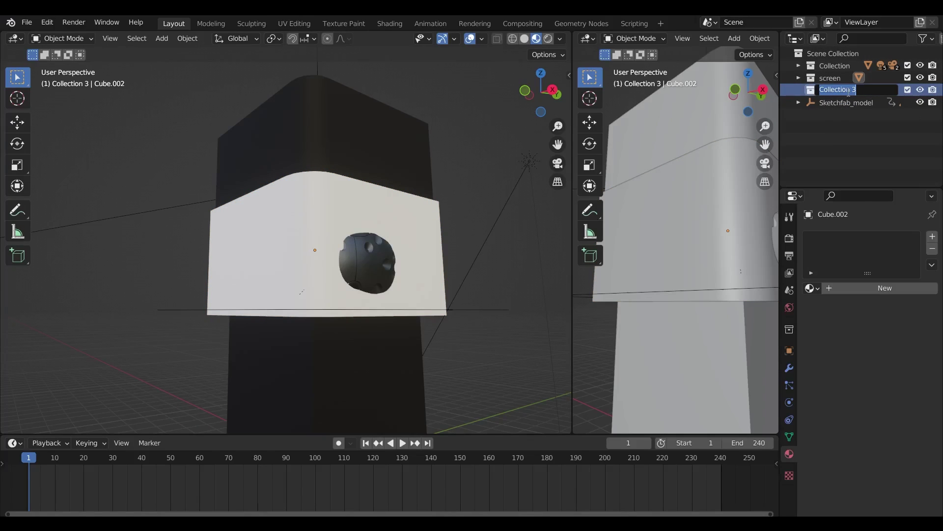
key("Return")
Move Sketchfab_model with its whole hierarchy into the object collection and exclude that collection from the view layer
left_click(857, 104)
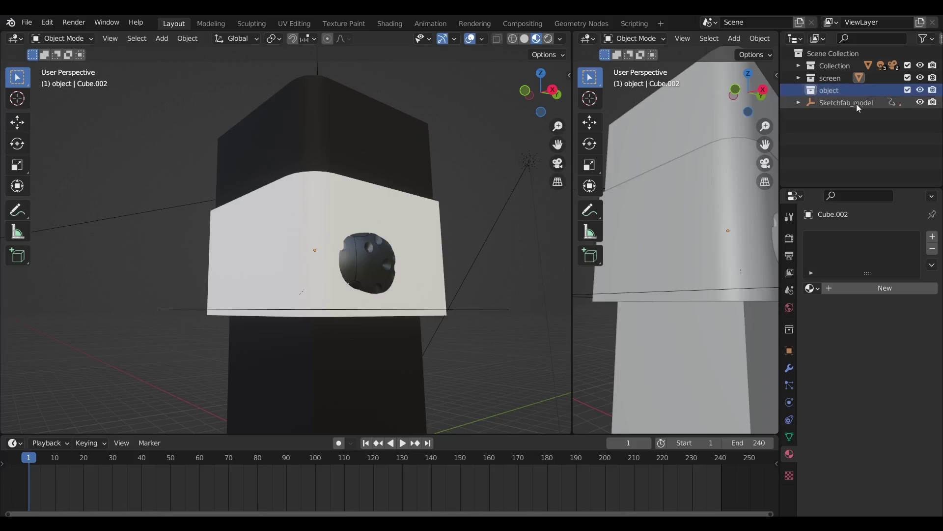
right_click(856, 104)
left_click(816, 176)
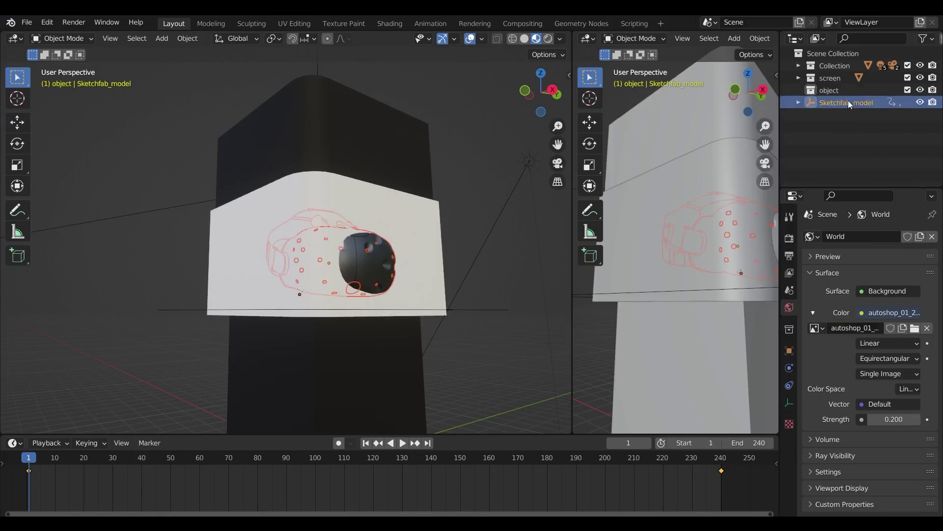
left_click(799, 90)
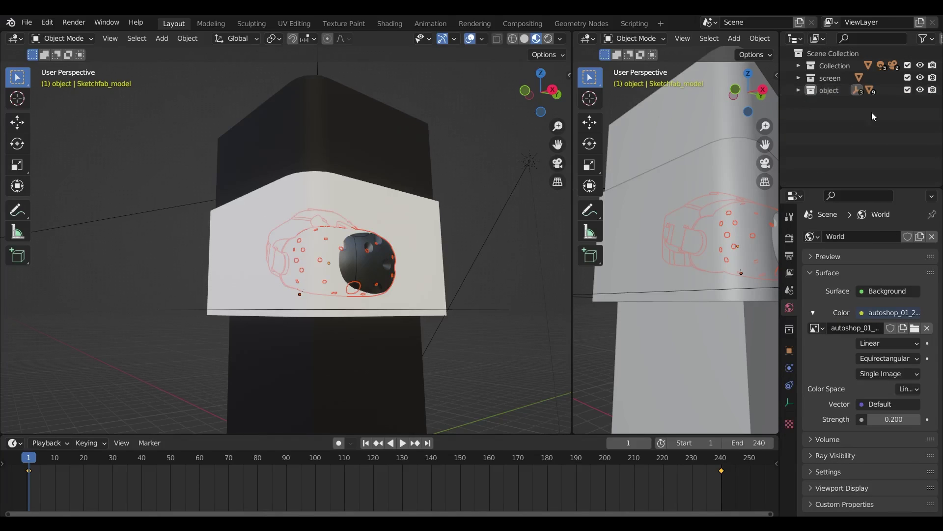
left_click(909, 89)
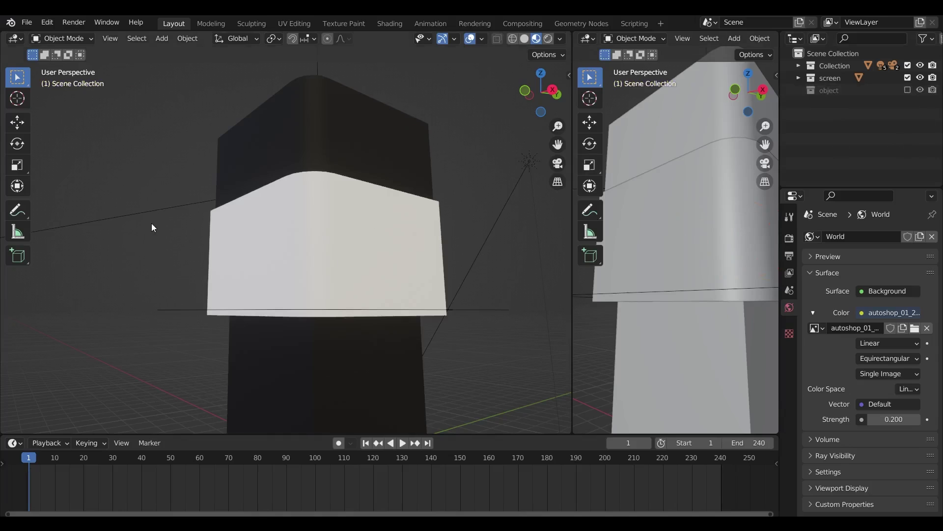
Add a UV Project modifier to the white wraparound surface and set its UV map to UVMap
left_click(354, 252)
middle_click_drag(305, 211, 328, 252)
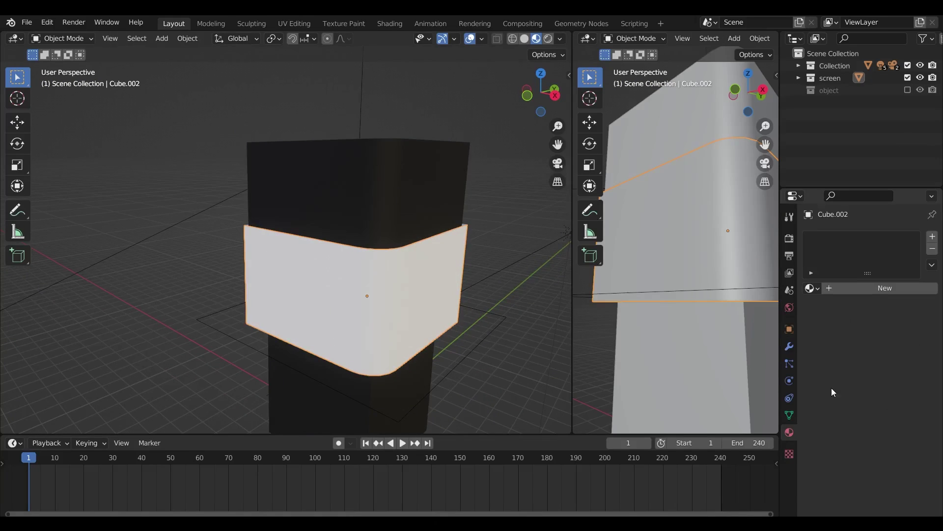
middle_click_drag(494, 319, 284, 255)
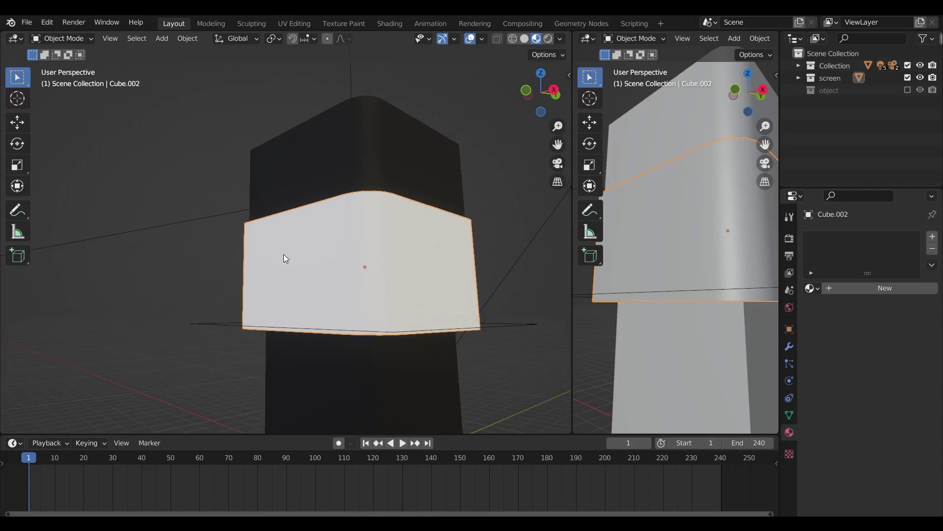
left_click(790, 348)
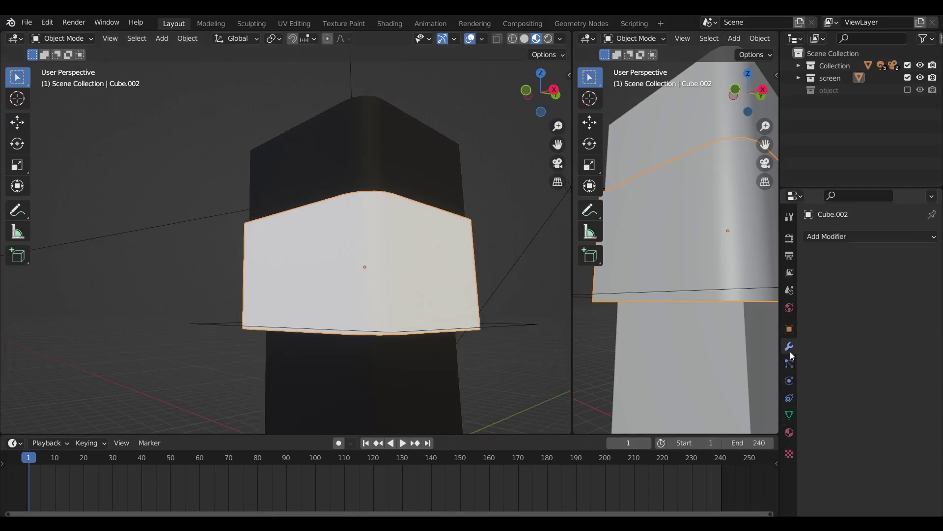
left_click(834, 238)
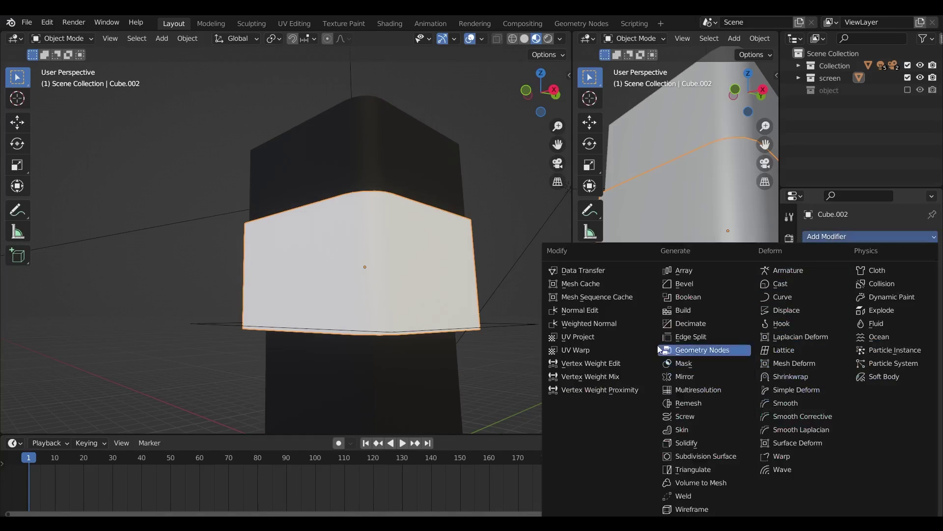
left_click(598, 338)
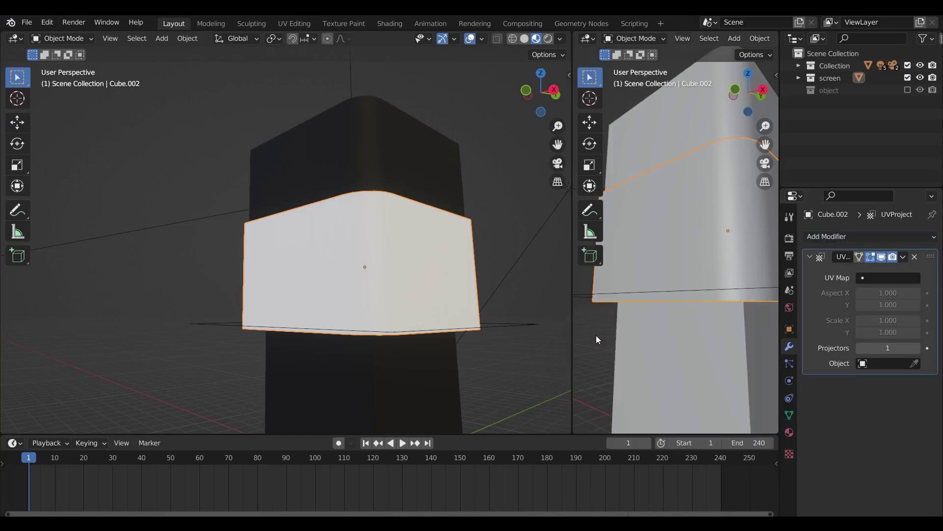
left_click(884, 279)
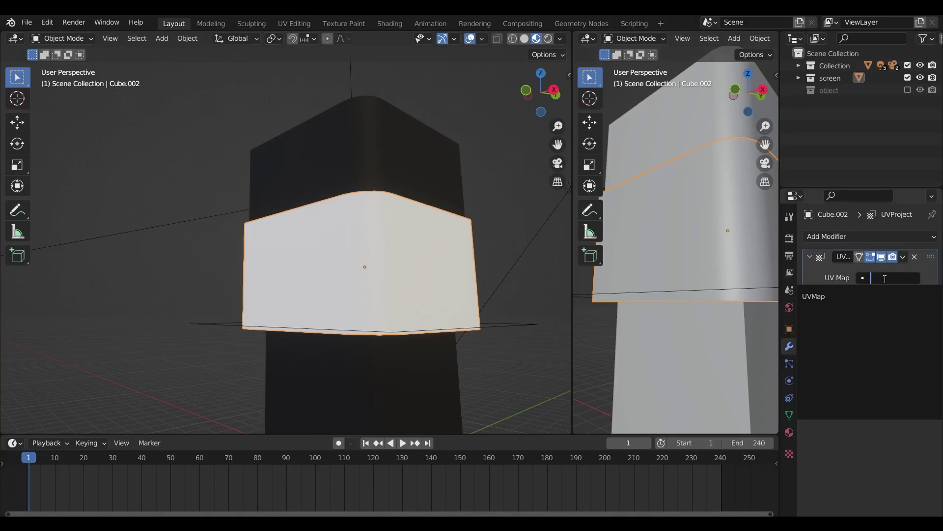
left_click(851, 296)
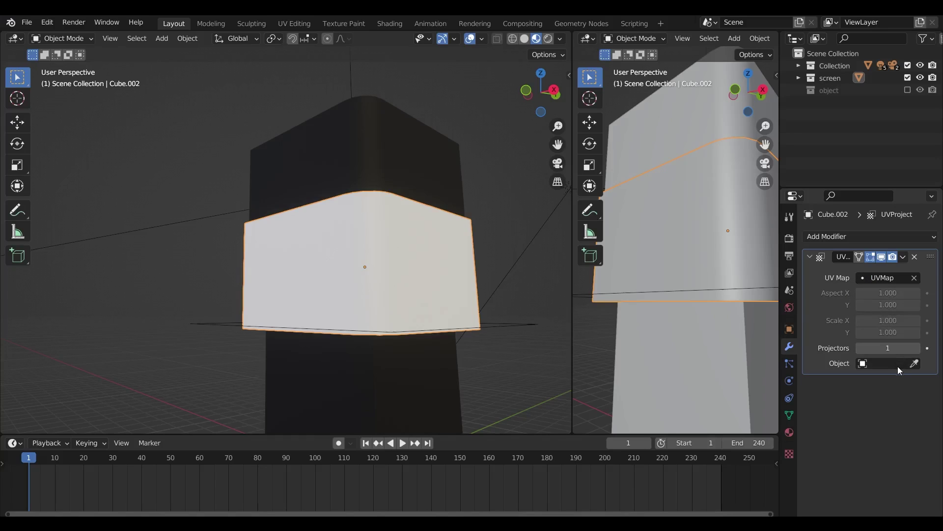
Assign the Camera facing the box's corner as the UV Project modifier's projector object and check the screen through the camera
scroll(423, 285, "down", 5)
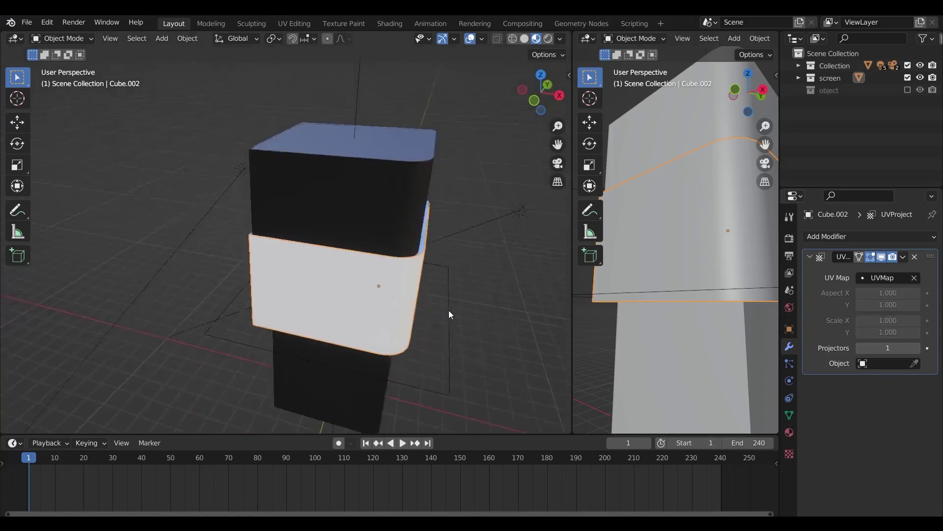
middle_click_drag(438, 333, 341, 278)
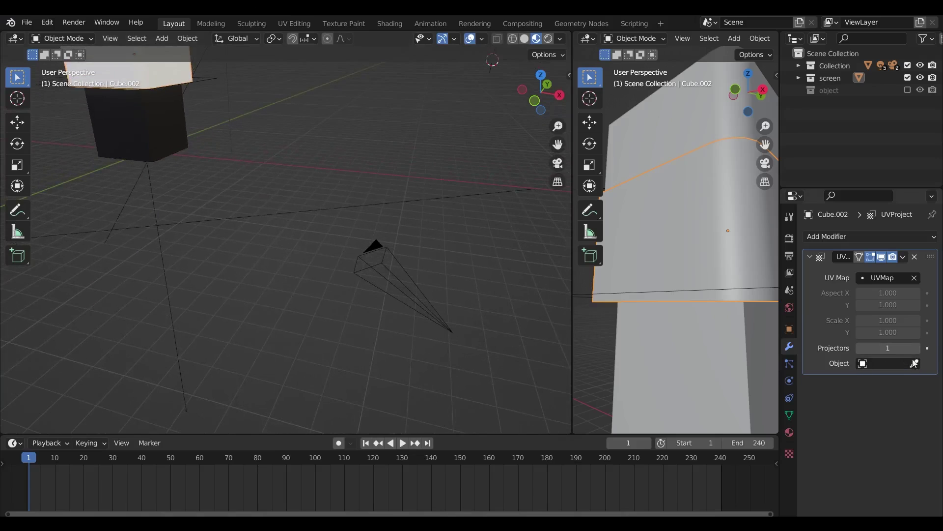
left_click(384, 273)
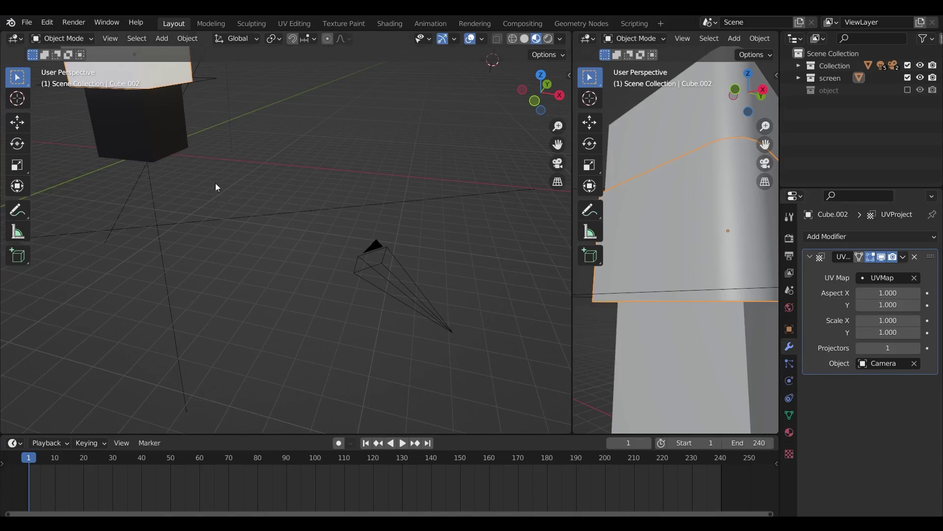
middle_click_drag(215, 184, 314, 275, "shift")
scroll(314, 275, "down", 2)
scroll(314, 275, "up", 1)
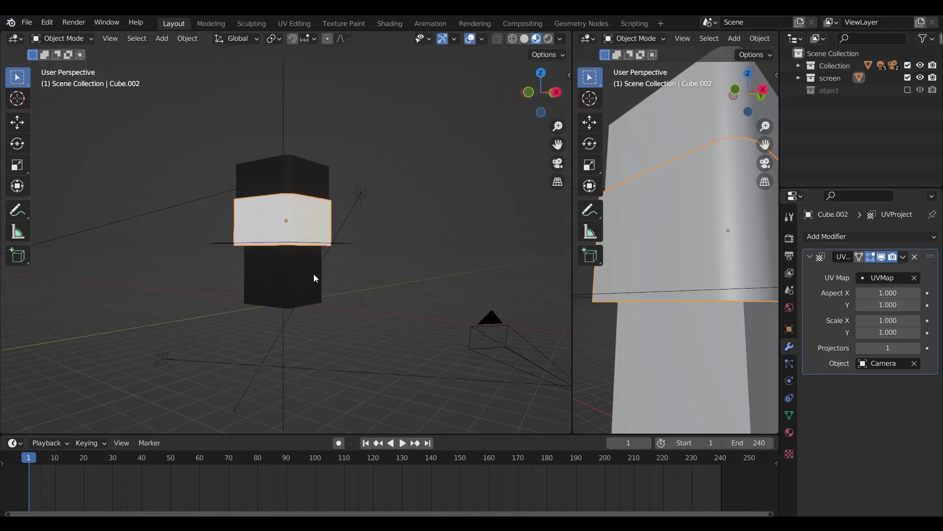
left_click(560, 163)
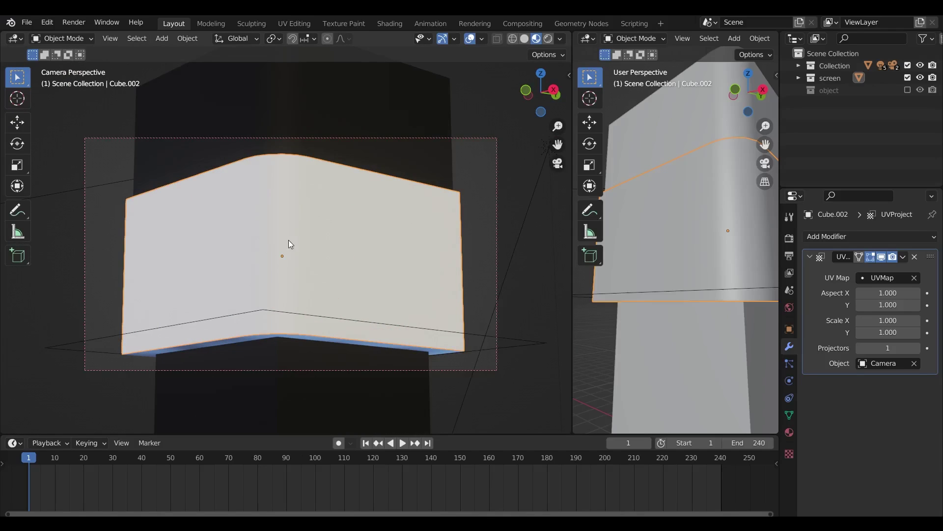
middle_click_drag(270, 241, 272, 282)
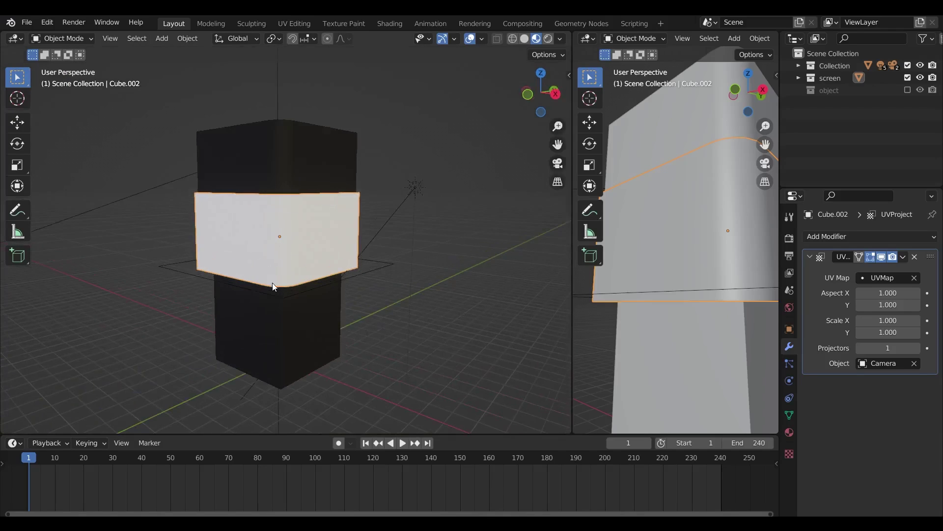
scroll(272, 282, "up", 1)
Create a new material for the wraparound screen and add an Image Texture node to it
left_click(389, 24)
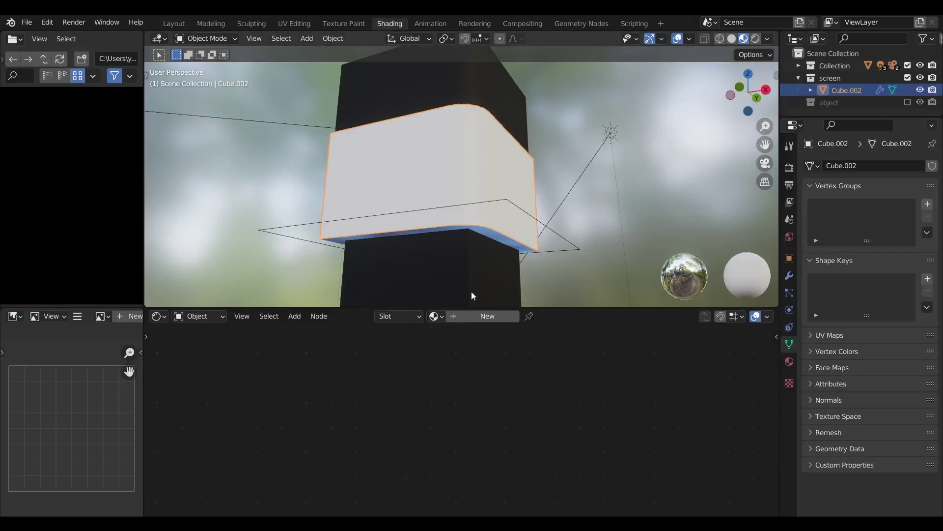
left_click(488, 316)
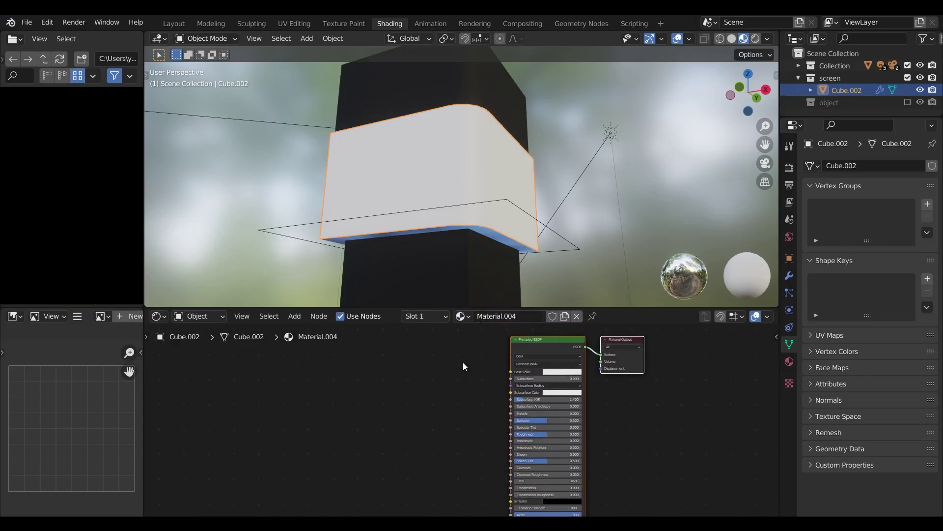
key("shift+a")
mouse_move(317, 429)
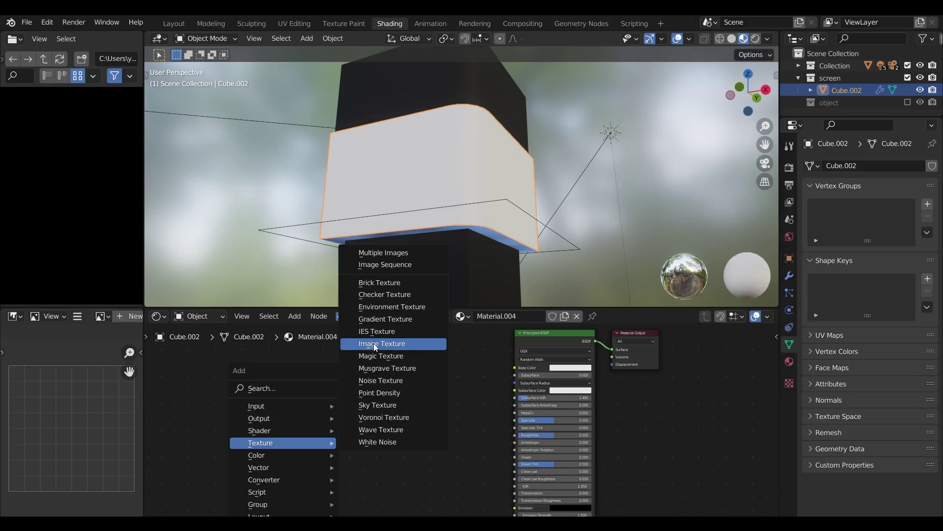
left_click(373, 343)
left_click(327, 390)
Load render.png into the Image Texture node and connect its Color output to the Principled BSDF's Base Color
left_click(329, 394)
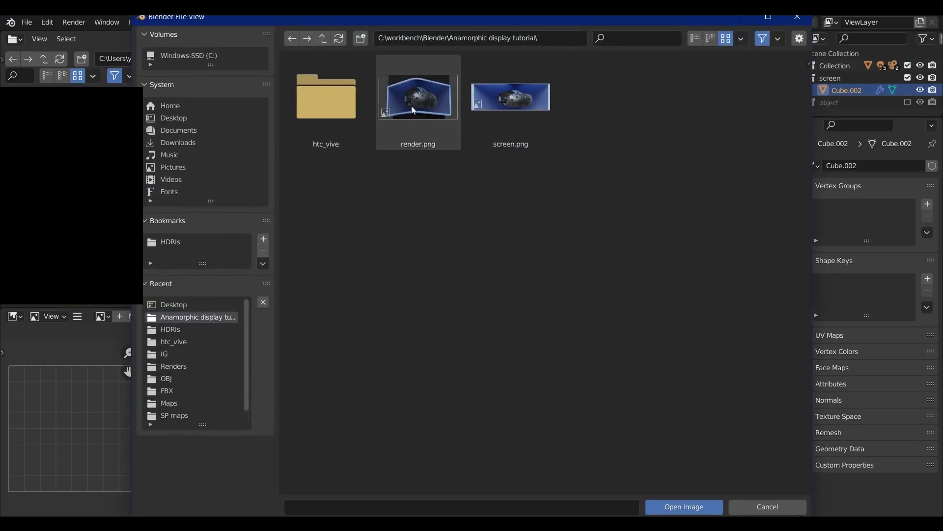
left_click(190, 306)
double_click(301, 118)
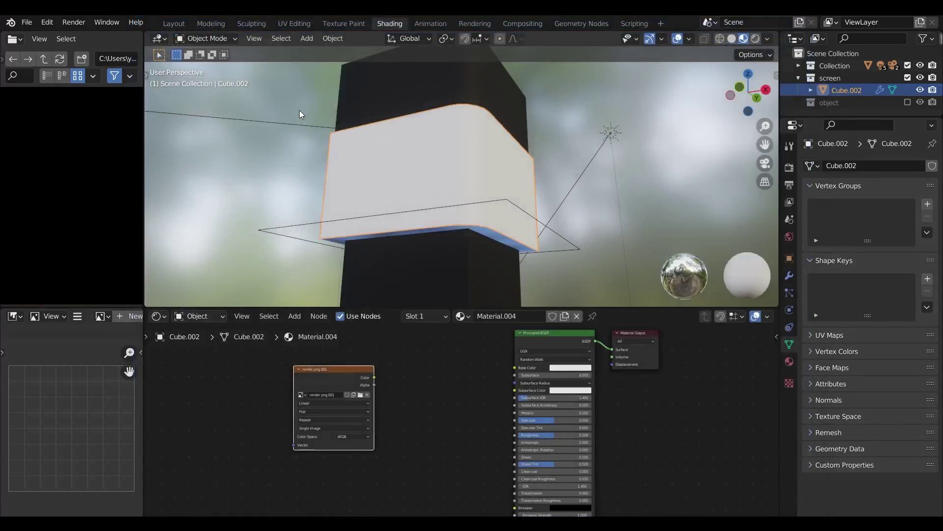
mouse_move(336, 394)
left_mouse_down()
mouse_move(265, 412)
mouse_move(515, 368)
left_mouse_up()
left_click(280, 394, "ctrl+shift")
left_click(536, 335, "ctrl+shift")
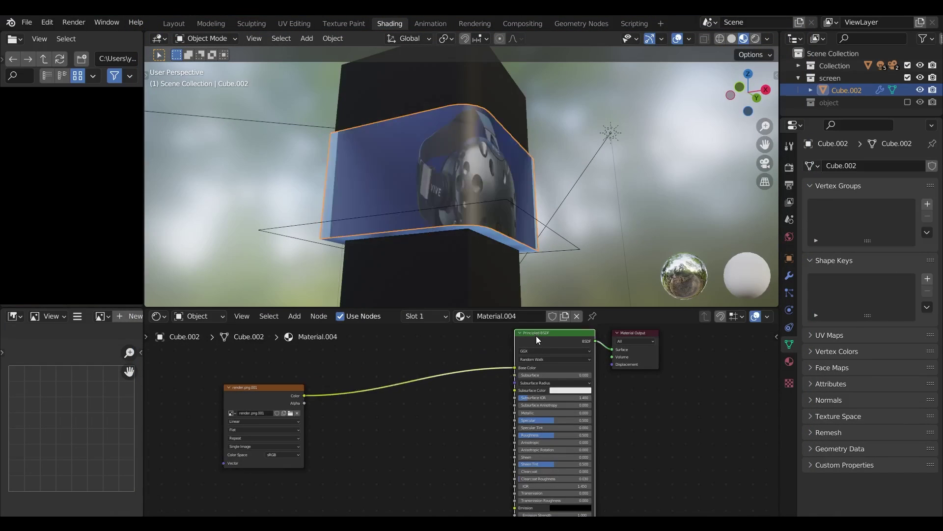
Look at the screen through the camera and set the UV Project modifier's Aspect X to 1.69
left_click(176, 22)
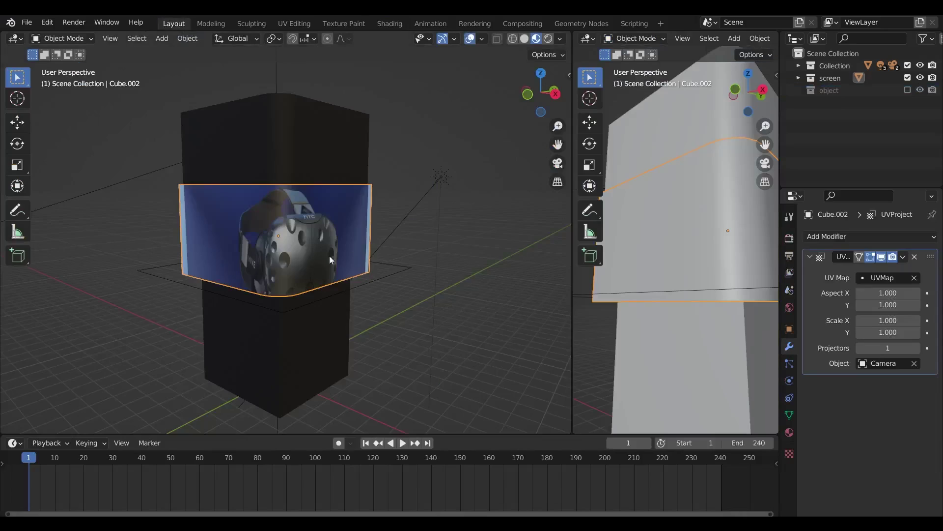
left_click(558, 163)
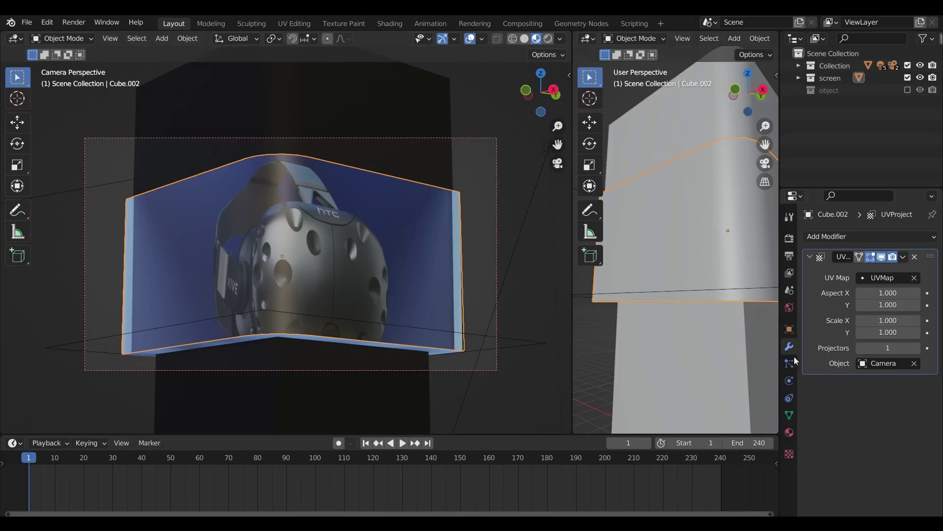
left_click(885, 293)
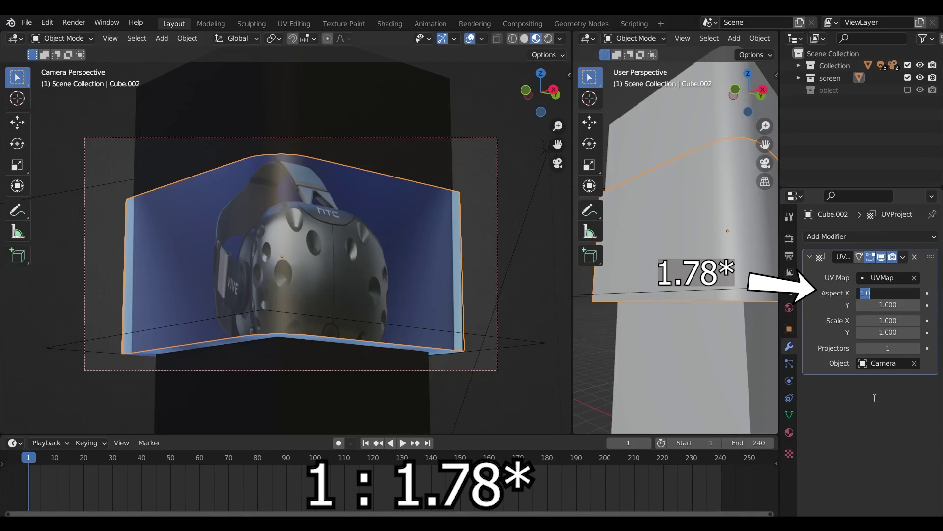
type("1.69")
key("Return")
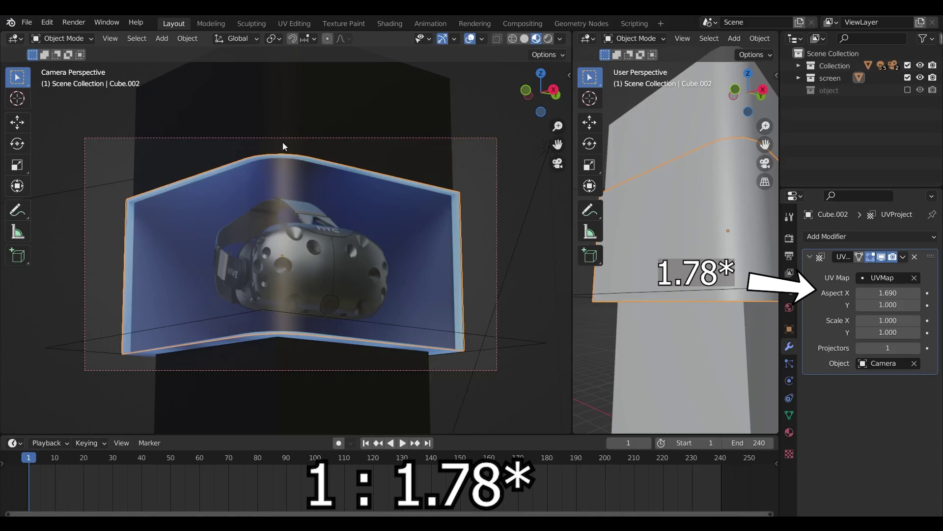
Set the screen material's Specular to 0 and Roughness to 1 on the Principled BSDF
left_click(390, 23)
middle_click_drag(438, 425, 374, 377)
scroll(374, 377, "up", 4)
left_click_drag(488, 355, 435, 355)
left_click_drag(492, 375, 493, 375)
scroll(442, 417, "down", 2)
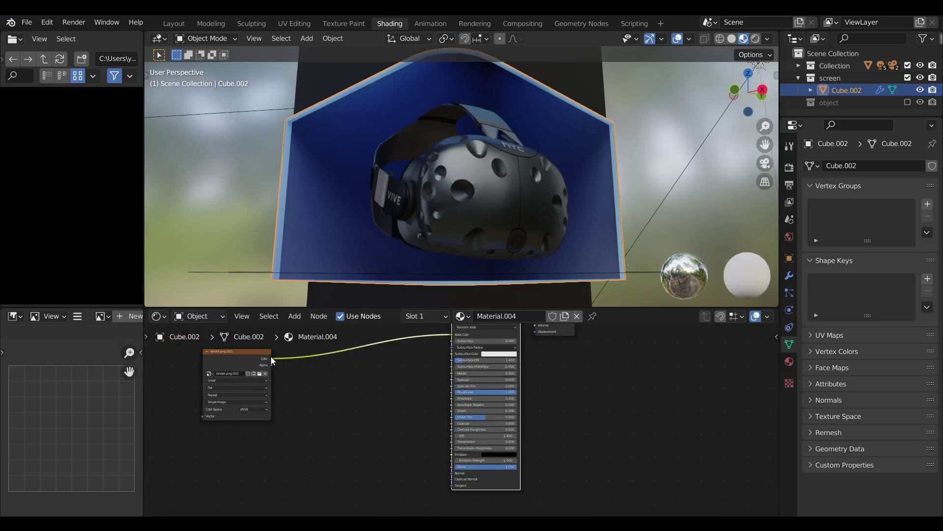
Connect the render texture's Color output to the Principled BSDF's Emission input and check the screen in the camera view
left_click_drag(271, 359, 452, 455)
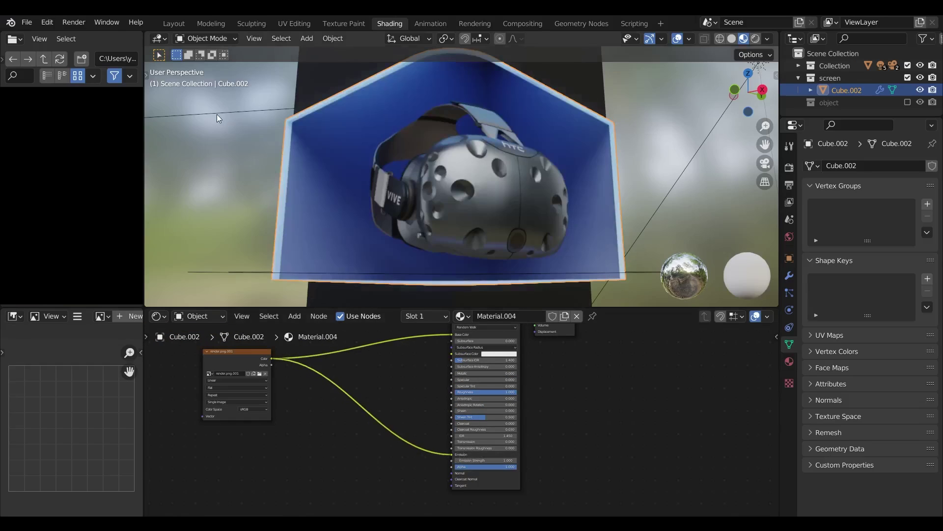
left_click(174, 23)
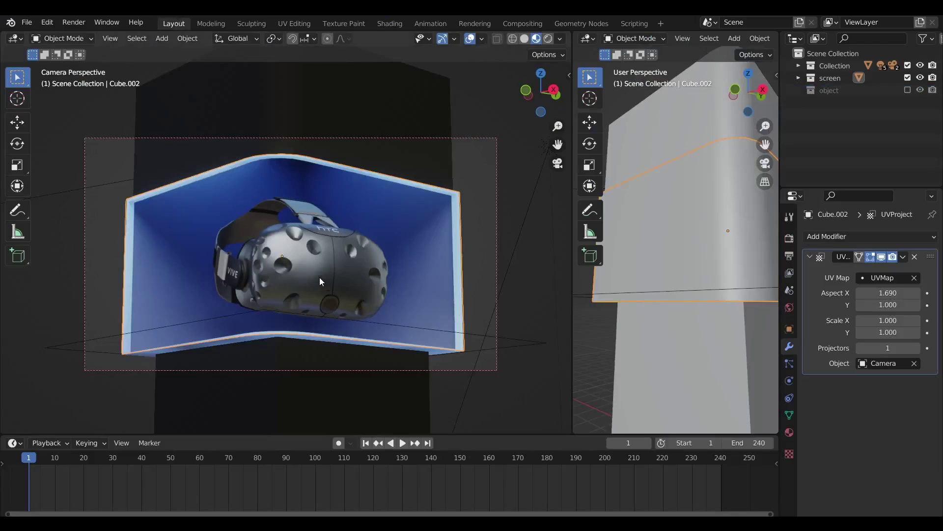
left_click(315, 262)
left_click(314, 263)
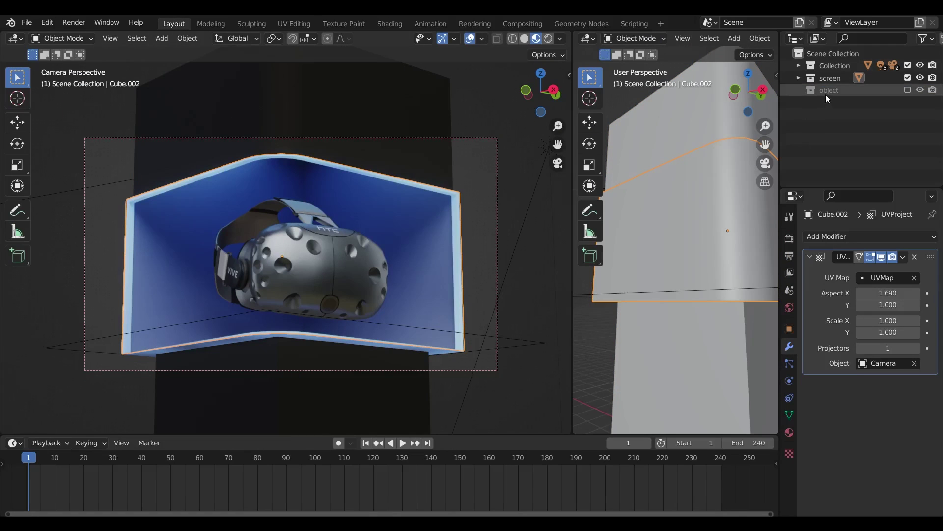
Examine the screen mesh's subdivisions in Edit Mode by selecting its horizontal and vertical edge loops
scroll(239, 265, "up", 1)
key("Tab")
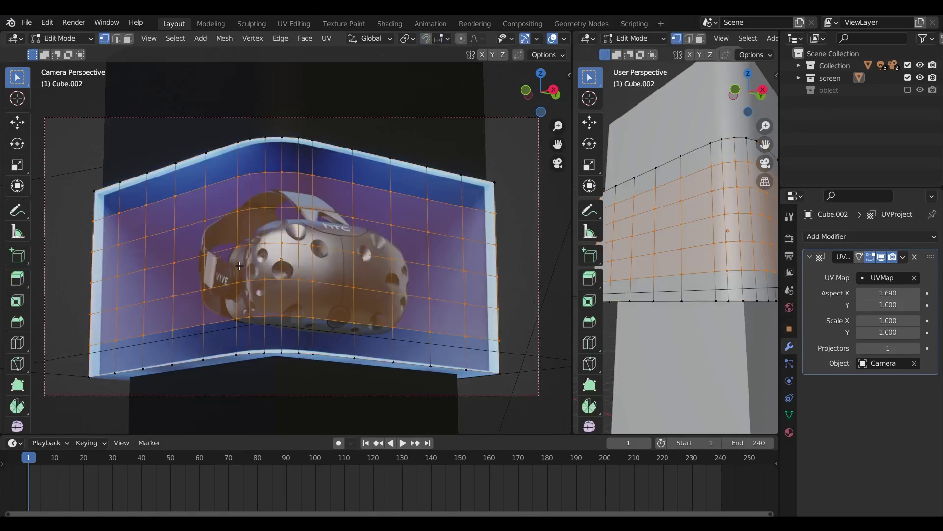
key("alt+a")
left_click(369, 191, "alt")
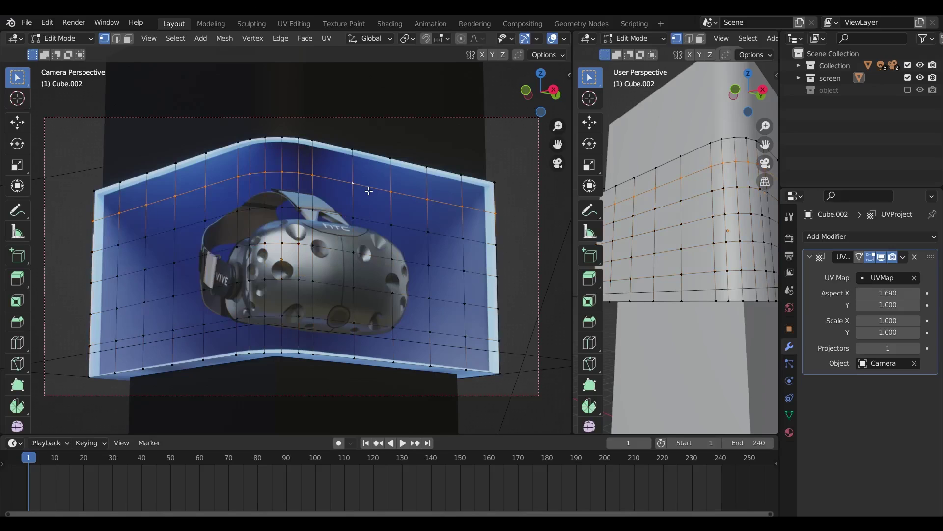
key("2")
left_click(371, 219, "alt+shift")
left_click(369, 256, "alt+shift")
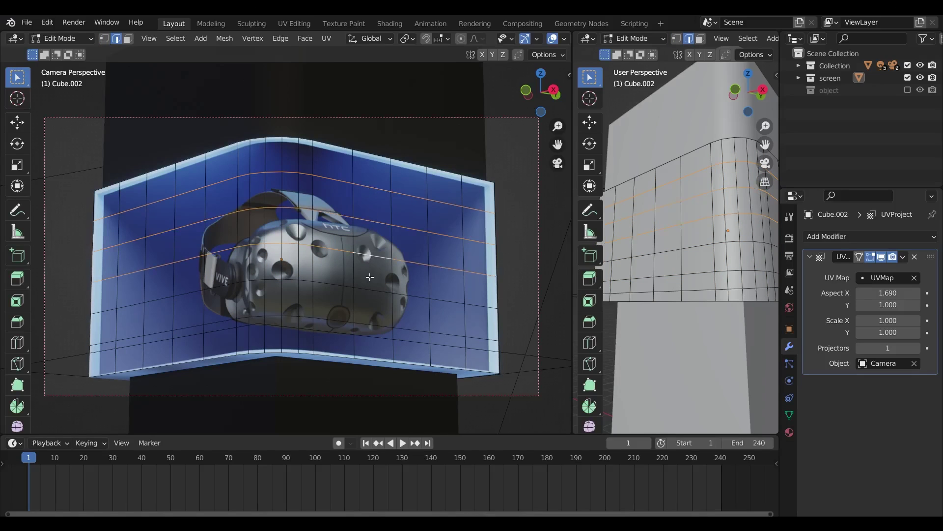
left_click(371, 290, "alt+shift")
left_click(373, 319, "alt+shift")
left_click(206, 214, "alt")
left_click(150, 217, "alt")
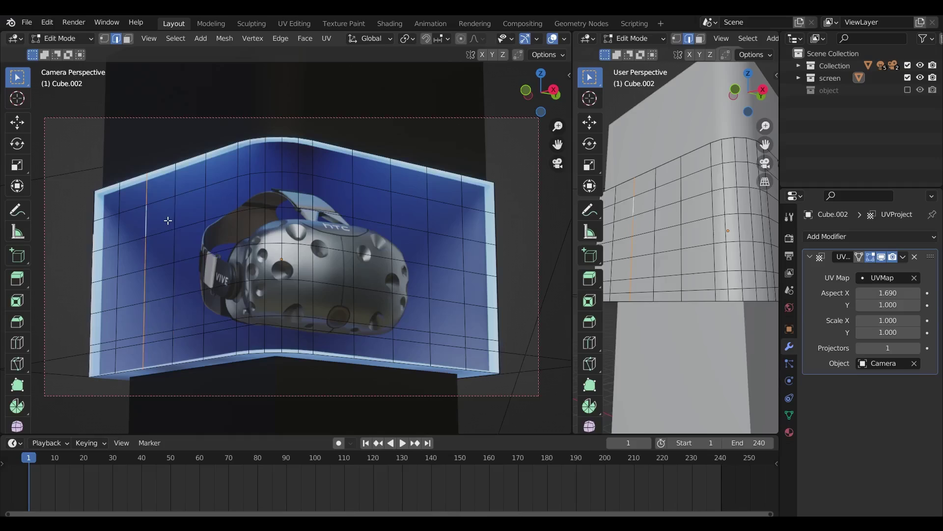
key("Tab")
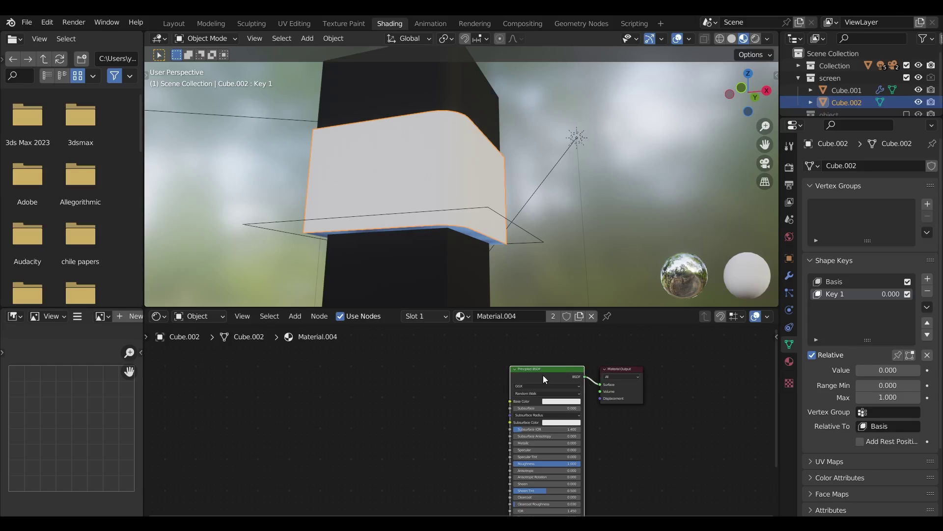
Give the Principled BSDF an image texture with mapping nodes, loading every frame in the render video folder as an image sequence
key("ctrl+t")
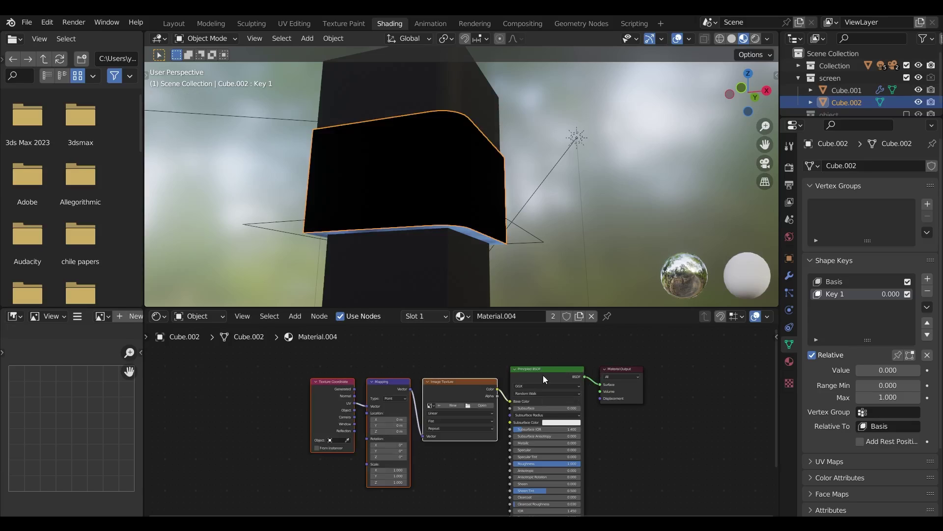
left_click(482, 406)
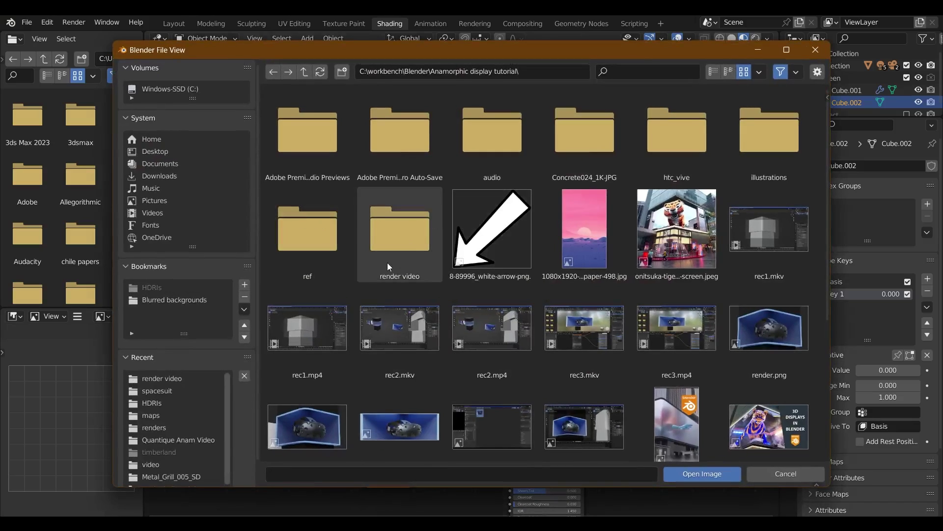
left_click(388, 262)
left_click(315, 152)
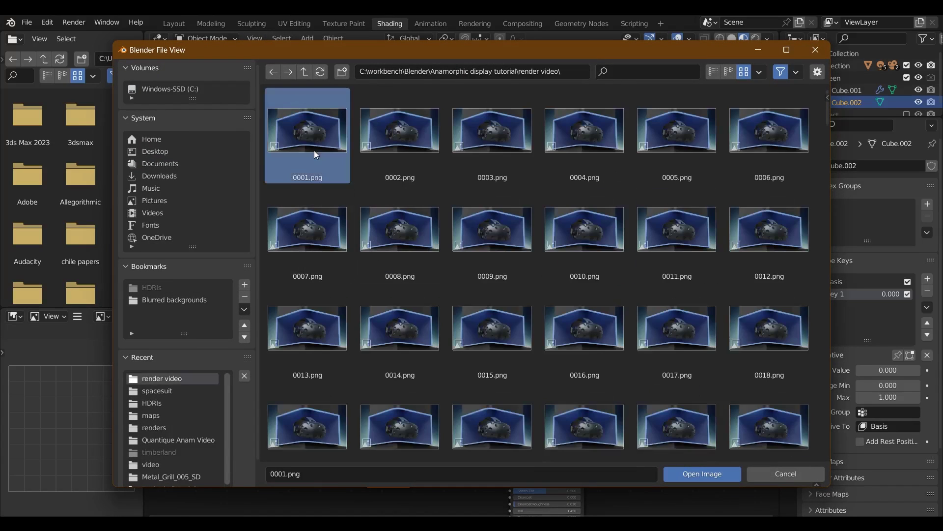
key("a")
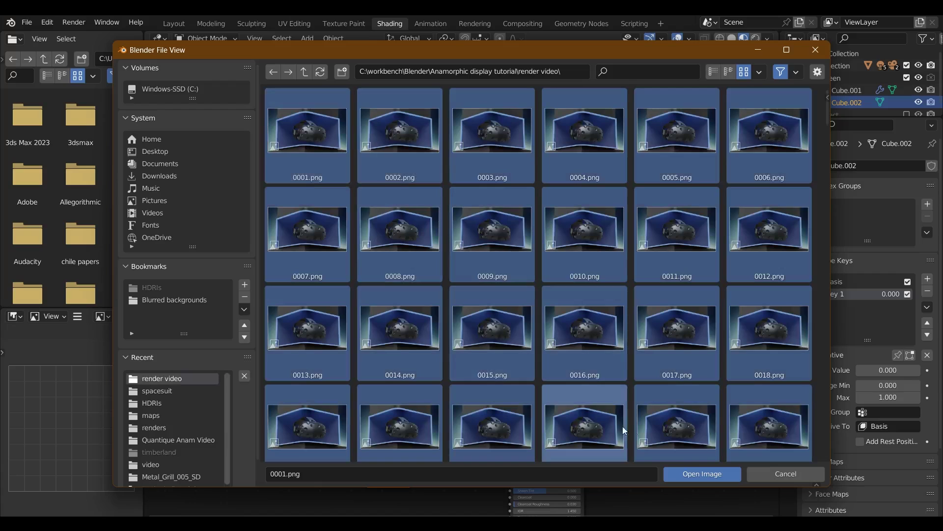
left_click(680, 471)
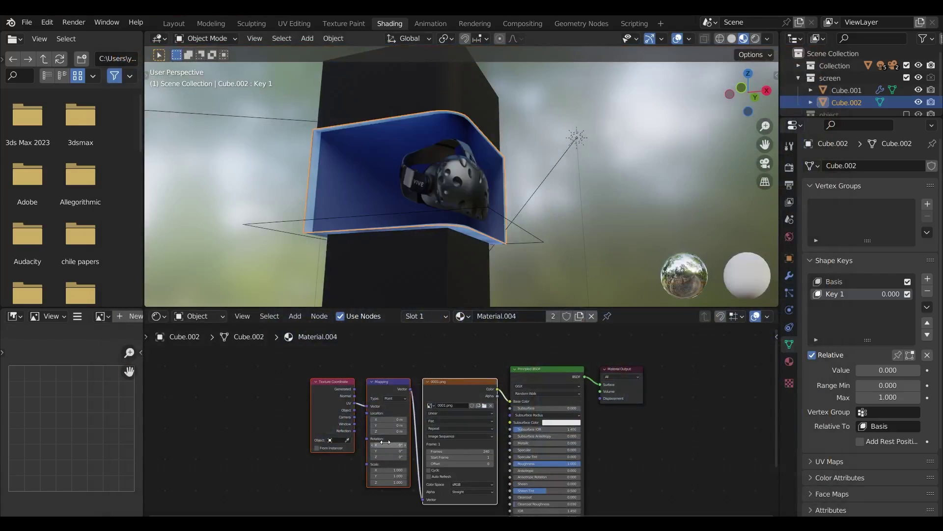
key("g")
left_click(344, 425)
Enable Cyclic and Auto Refresh for the screen's image sequence and play the animation
scroll(446, 431, "up", 4)
middle_click_drag(421, 425, 496, 392)
scroll(465, 411, "up", 3)
key("n")
left_click(772, 339)
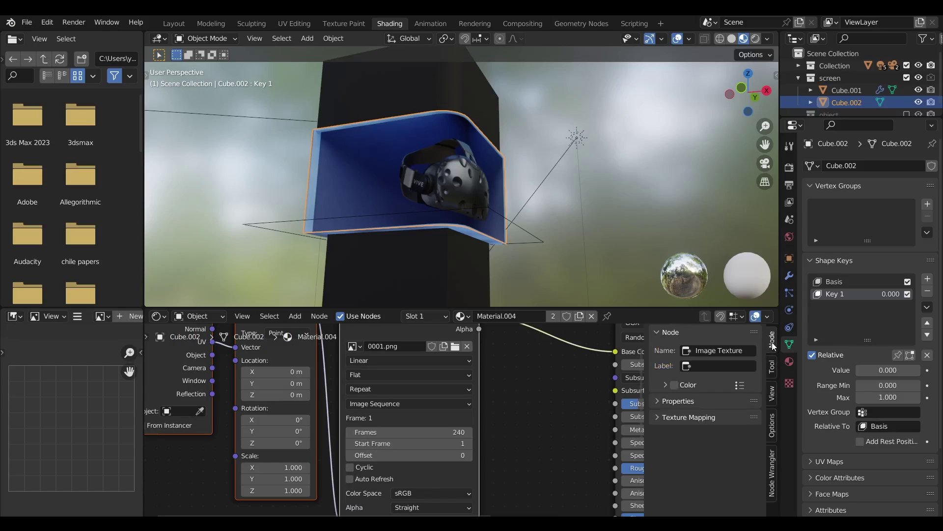
left_click(665, 401)
scroll(662, 400, "down", 5)
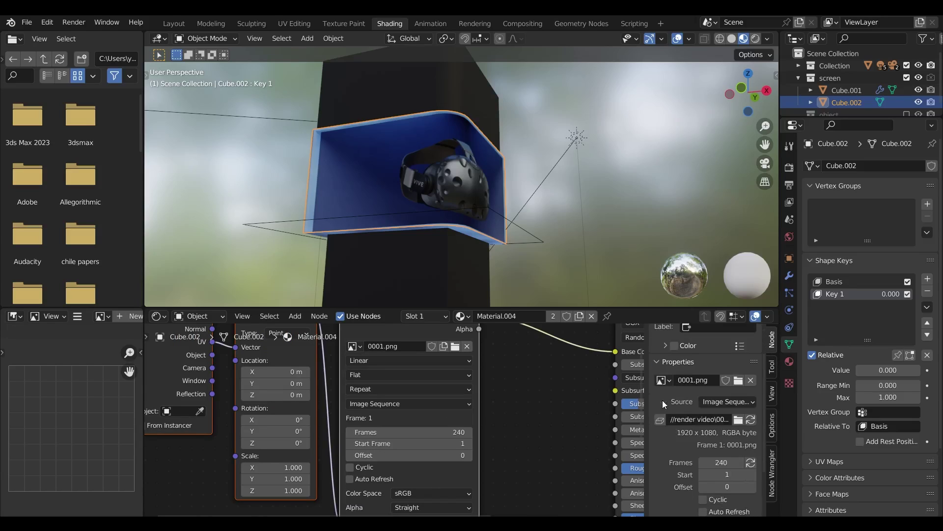
scroll(659, 395, "down", 2)
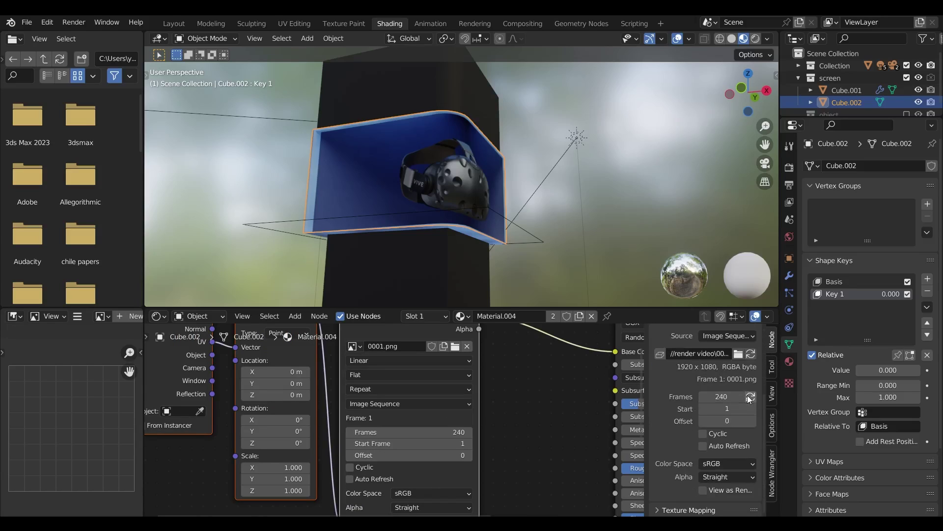
left_click(704, 434)
left_click(703, 445)
key("n")
key("Home")
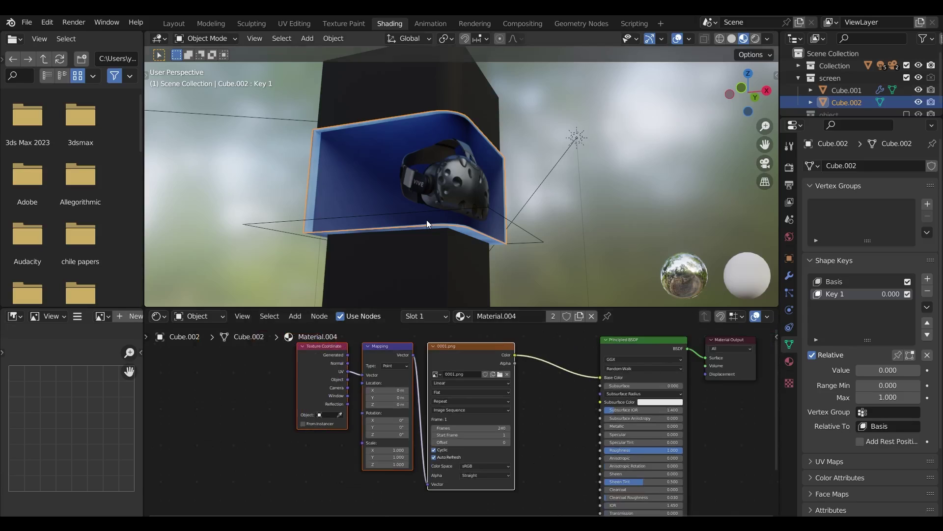
key("space")
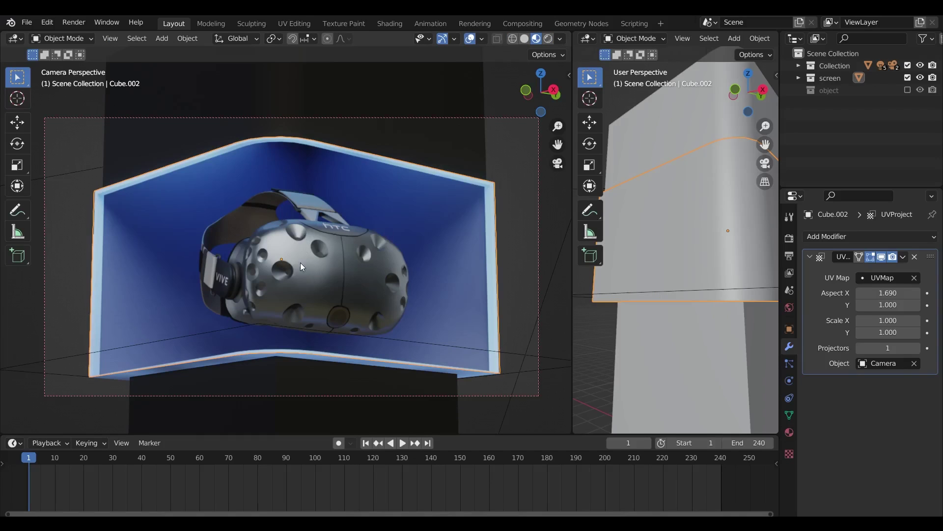
Duplicate the wraparound screen and place the copy 10 m away along negative X
middle_click_drag(302, 267, 329, 285)
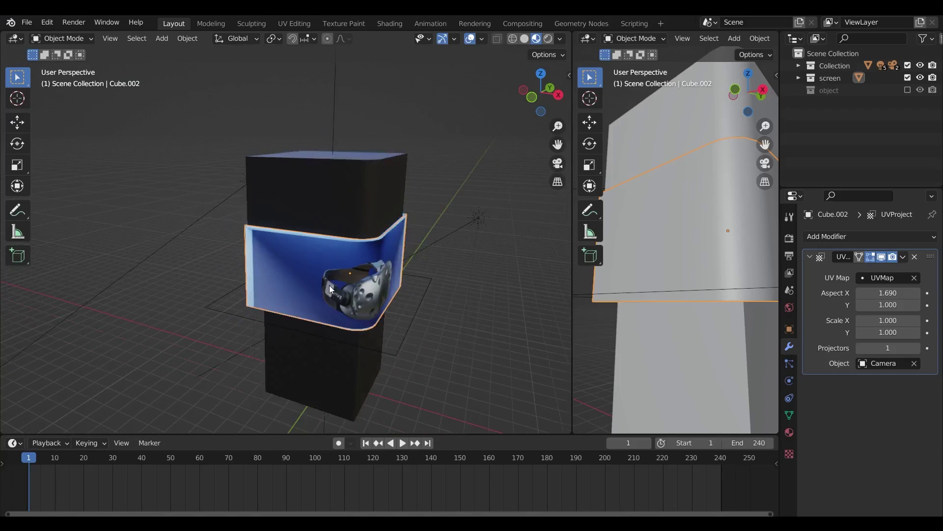
key("shift+d")
key("x")
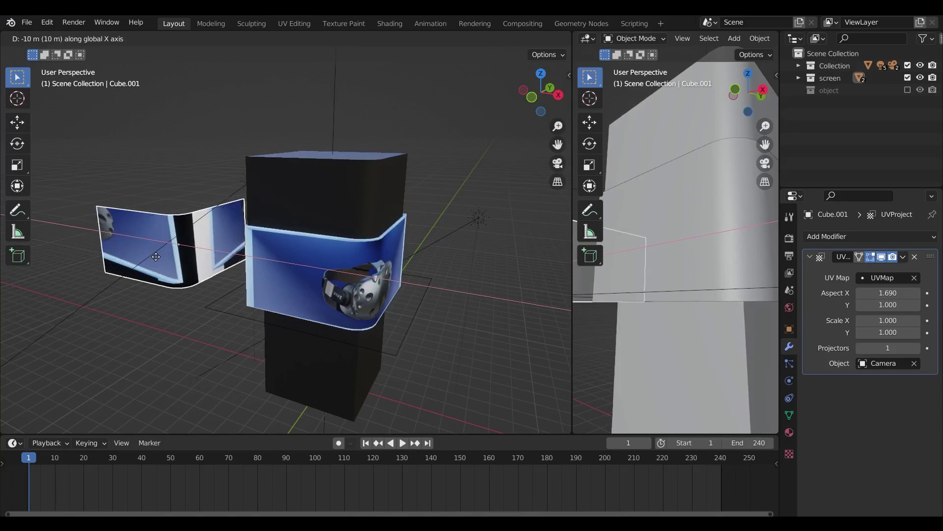
left_click(156, 259)
Apply the UV Project modifier on the original wraparound screen
left_click(334, 287)
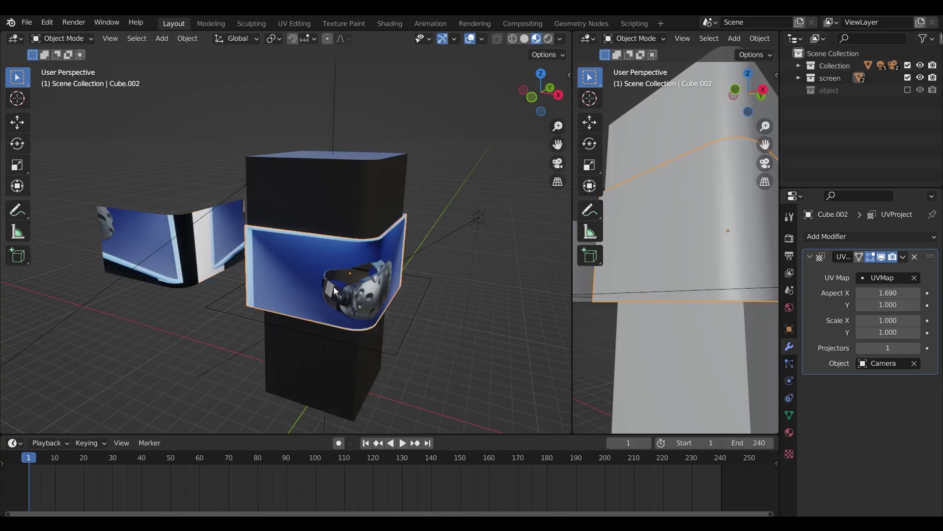
middle_click_drag(332, 251, 320, 194)
scroll(320, 194, "up", 3)
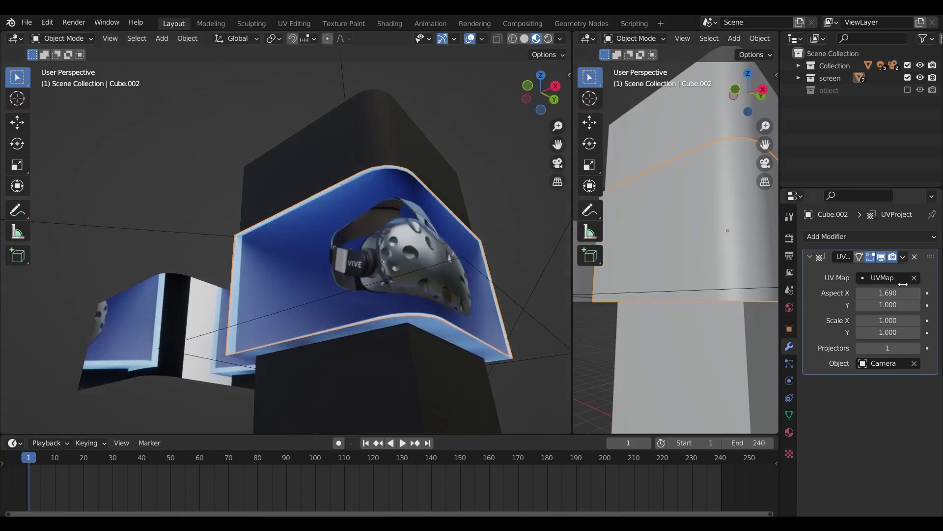
left_click(903, 257)
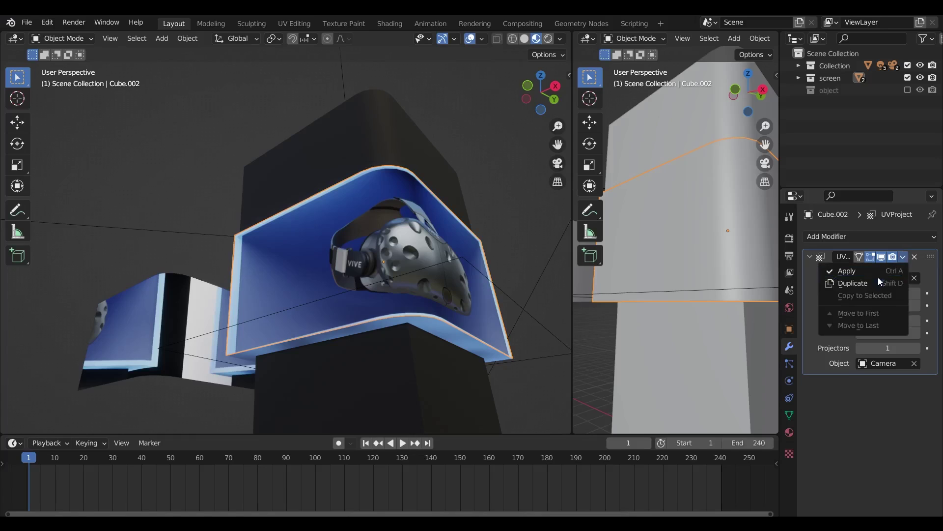
left_click(872, 271)
Check how the applied screen's UV grid lies over the render image in the UV Editing workspace, then return to Layout
left_click(297, 23)
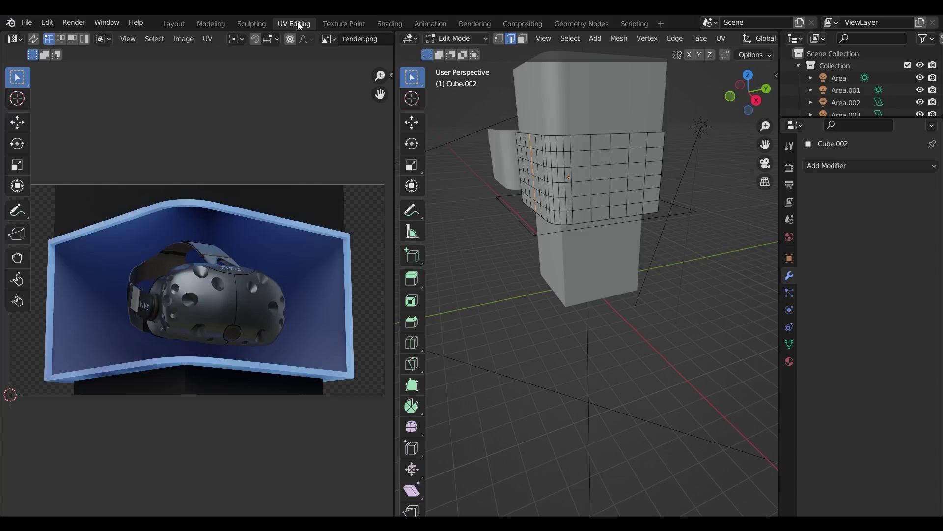
key("a")
middle_click_drag(512, 210, 563, 170)
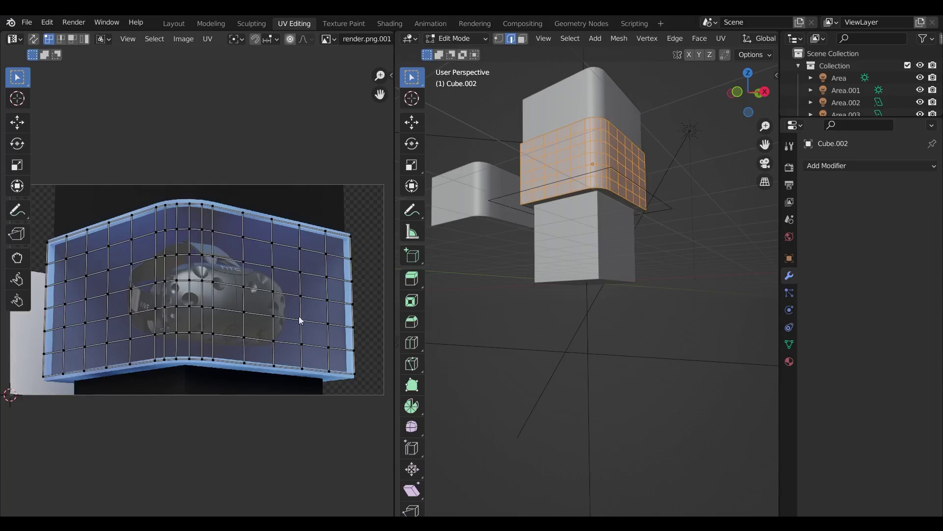
left_click(187, 23)
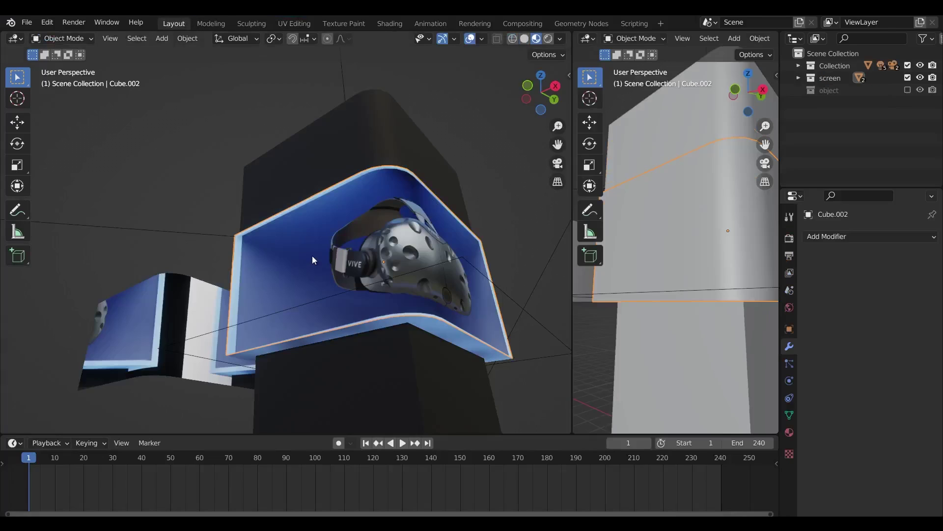
middle_click_drag(312, 255, 341, 243)
scroll(341, 243, "down", 4)
scroll(278, 296, "up", 5)
mouse_move(279, 296)
middle_mouse_down()
mouse_move(285, 244)
mouse_move(332, 273)
mouse_move(274, 286)
middle_mouse_up()
scroll(275, 286, "down", 4)
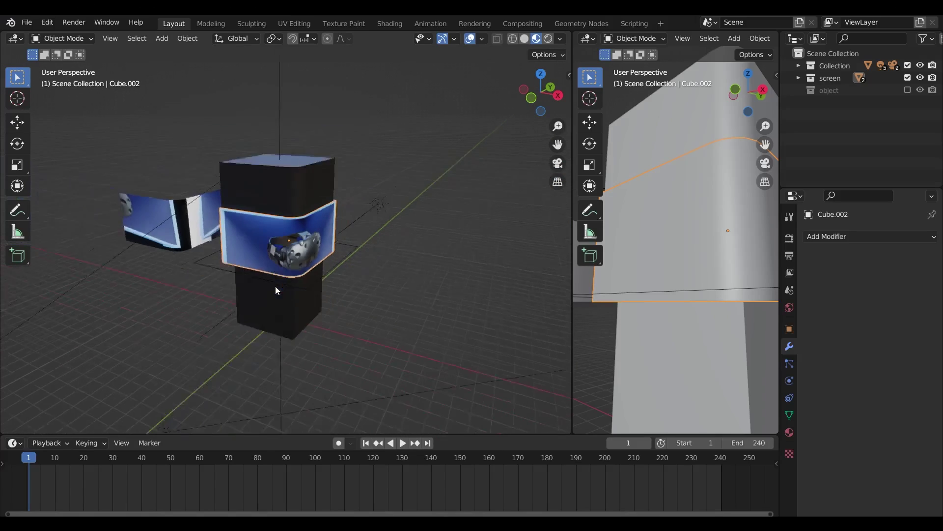
key("g")
key("x")
right_click(372, 302)
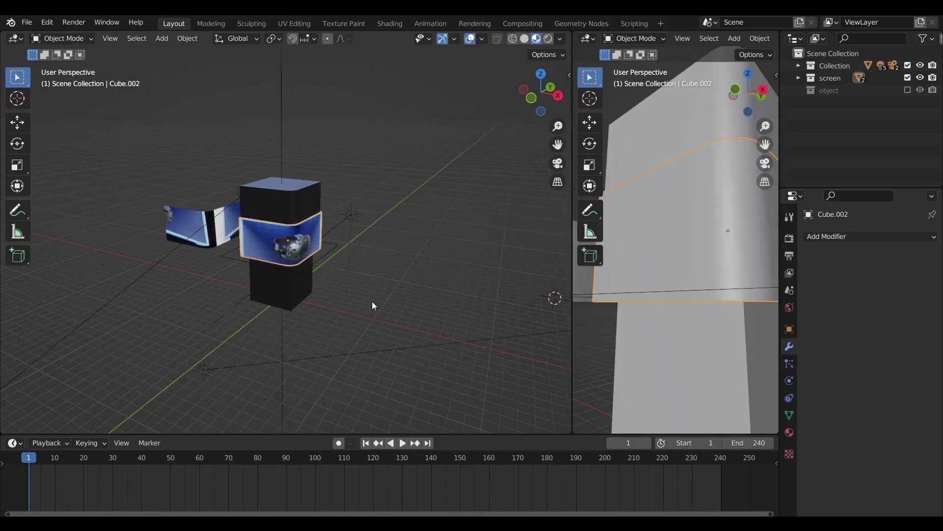
Move the original screen with the applied projection 20 m along X, clear of the tower
middle_click_drag(372, 302, 261, 264, "shift")
scroll(261, 263, "down", 2)
scroll(261, 264, "up", 3)
key("g")
key("x")
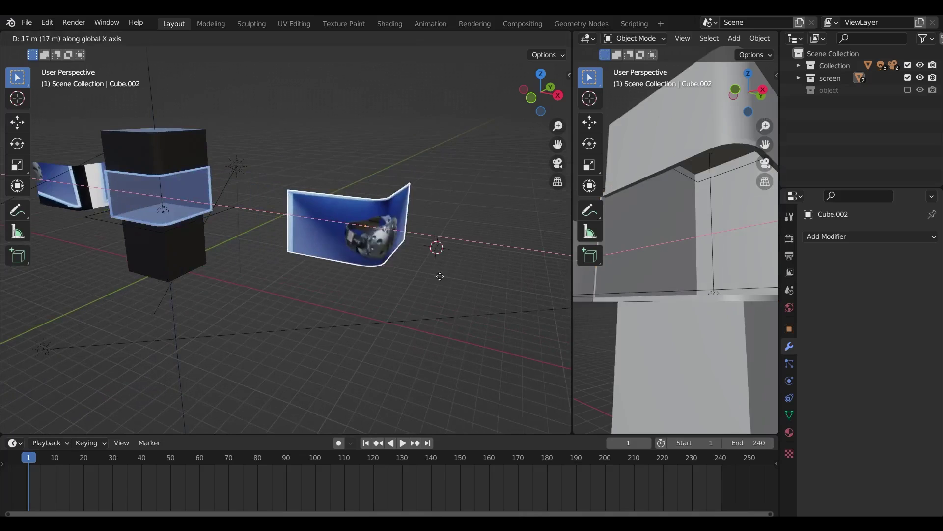
left_click(495, 283)
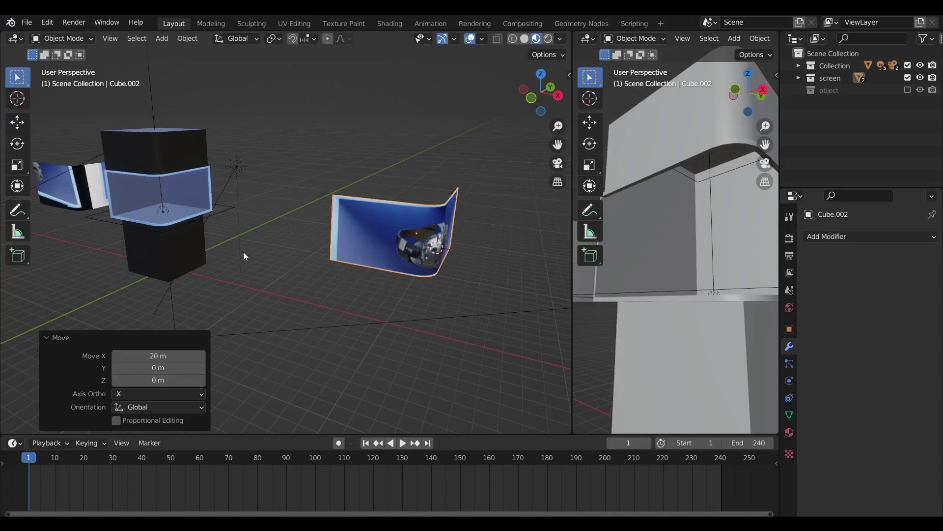
Move the duplicated screen along X back into place on the tower
left_click(112, 211)
key("g")
key("x")
left_click(191, 237)
Examine the headset projection on the tower's screen from the camera view and from other angles
middle_click_drag(191, 238, 319, 223)
scroll(166, 215, "up", 3)
left_click(548, 180)
left_click(558, 166)
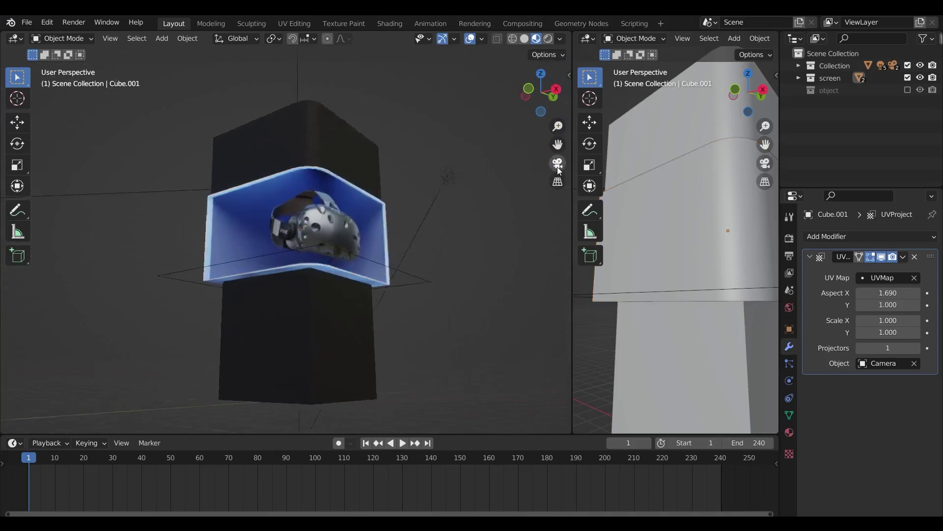
left_click(557, 167)
middle_click_drag(185, 227, 184, 271)
scroll(252, 273, "up", 2)
scroll(287, 214, "up", 1)
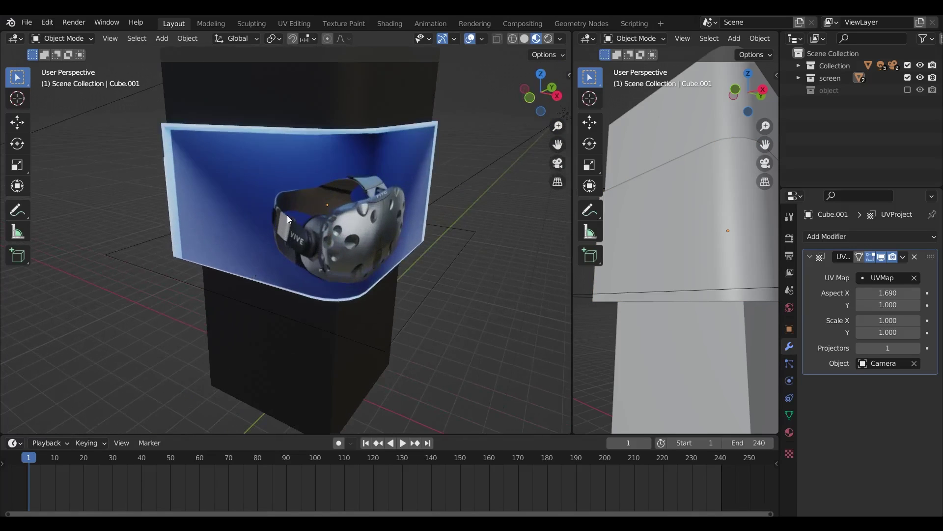
scroll(413, 266, "down", 7)
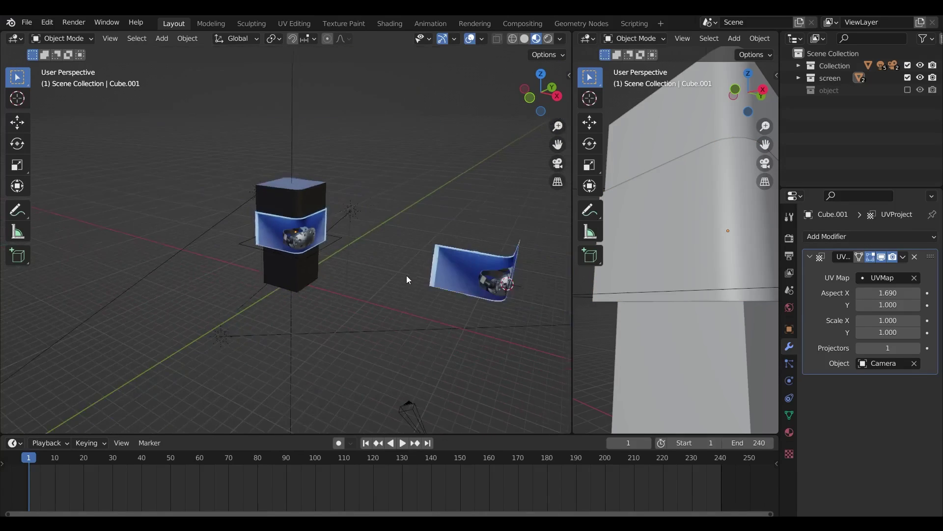
Add a basis shape key and a second shape key to the detached screen
middle_click_drag(406, 275, 272, 263, "shift")
scroll(272, 264, "up", 1)
left_click(271, 264)
scroll(331, 312, "up", 3)
middle_click_drag(320, 311, 332, 312)
left_click(789, 415)
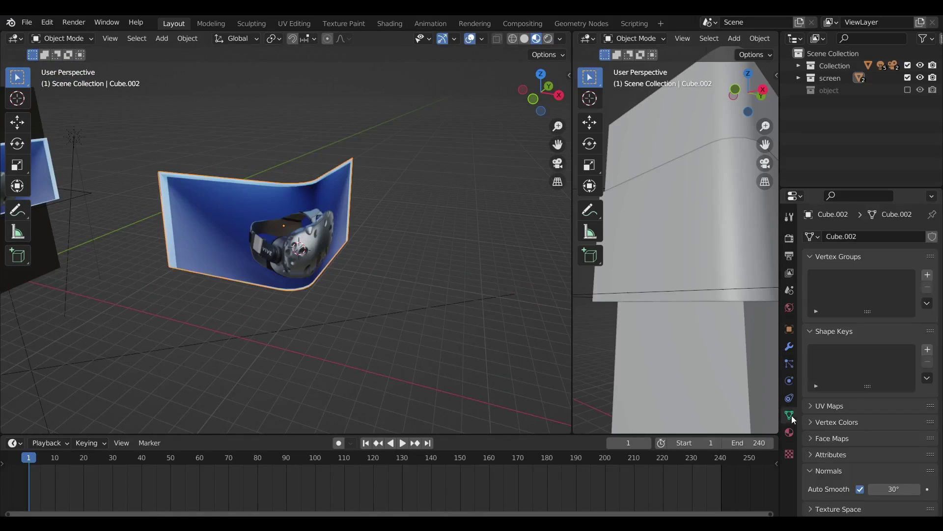
left_click(928, 350)
left_click(928, 351)
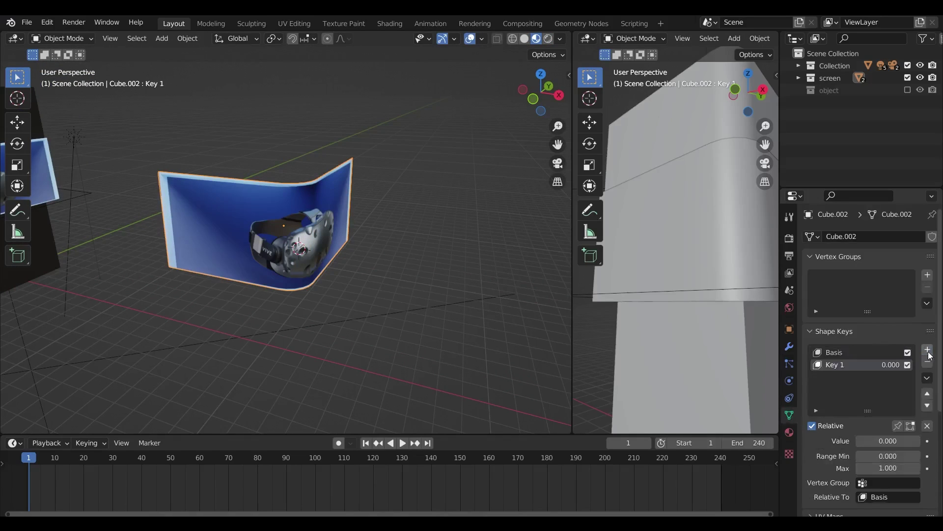
Set up the detached screen for editing from the top in wireframe with X-ray, using vertex selection with nothing selected
left_click(540, 75)
scroll(339, 246, "up", 4)
key("Tab")
middle_click_drag(297, 322, 285, 280, "shift")
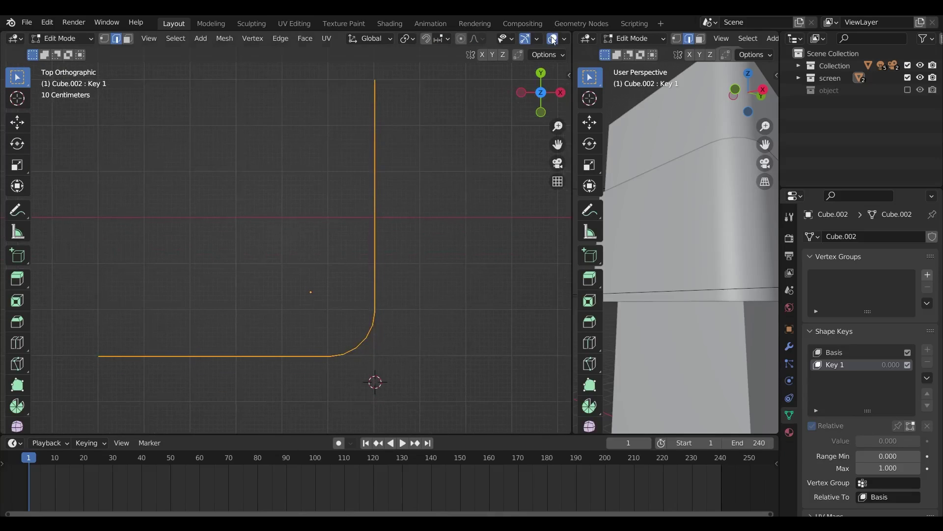
scroll(554, 40, "down", 4)
left_click(498, 39)
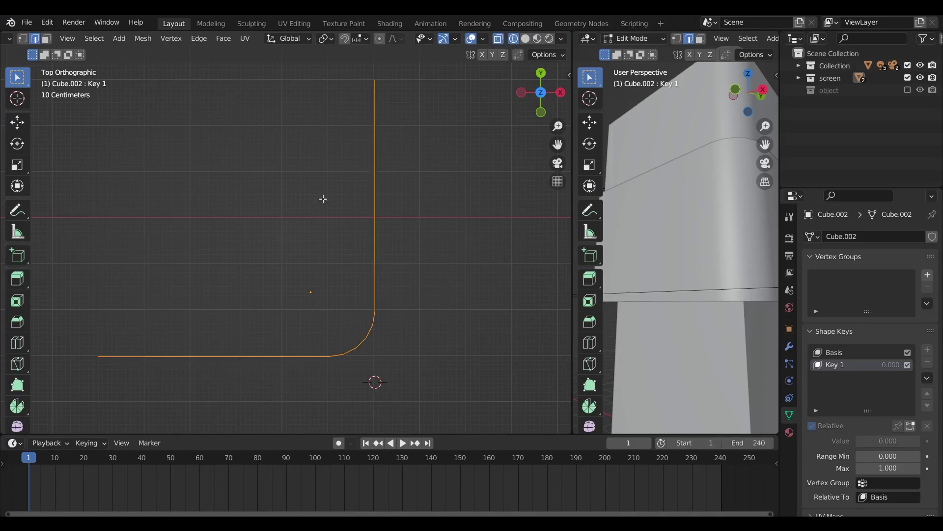
key("Tab")
middle_click_drag(250, 238, 219, 204)
left_click(541, 79)
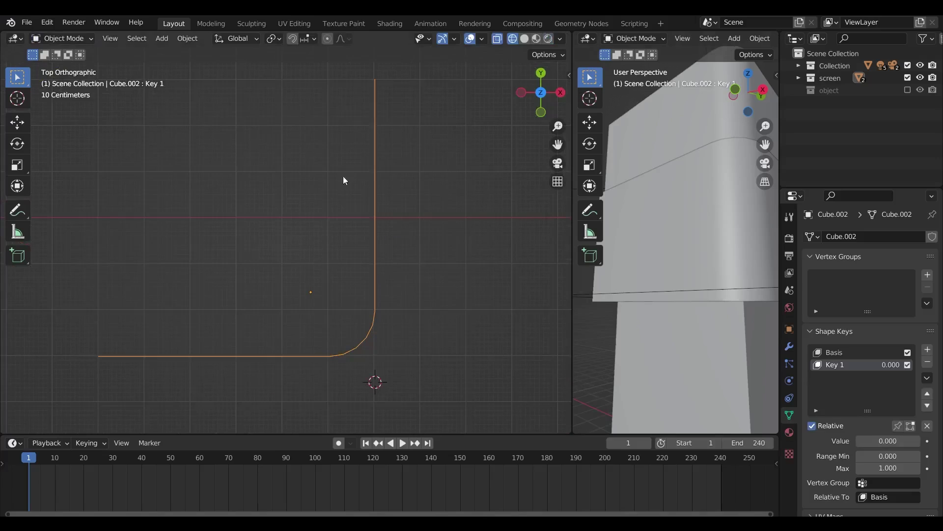
key("Tab")
key("1")
left_click(342, 308)
Snap the 3D cursor to the vertex column where the straight side meets the rounded corner
scroll(347, 306, "up", 1)
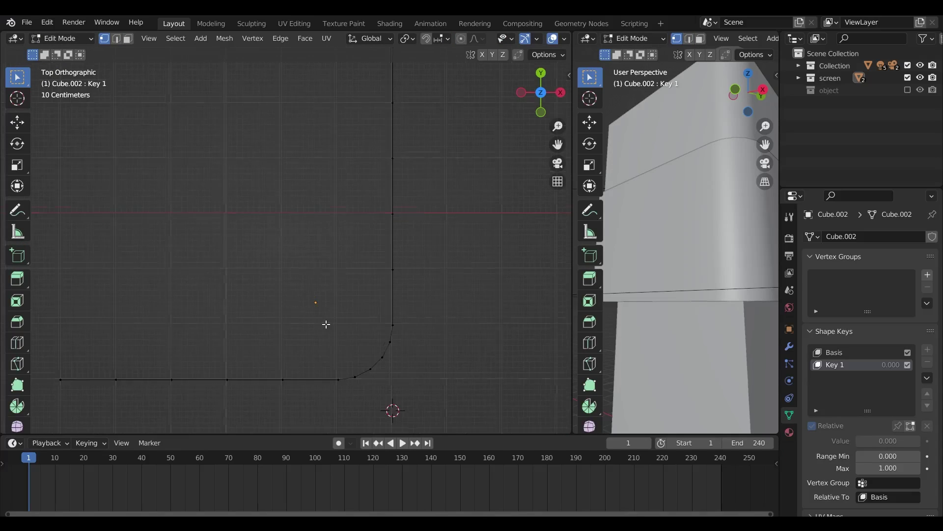
middle_click_drag(326, 324, 290, 246, "shift")
scroll(291, 246, "up", 2)
scroll(290, 246, "down", 4)
middle_click_drag(259, 280, 278, 285, "shift")
scroll(279, 285, "up", 3)
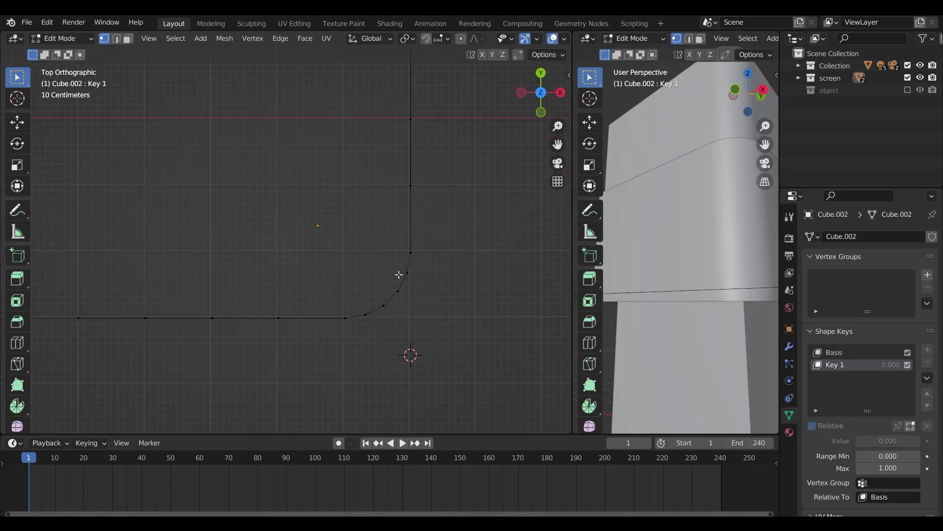
scroll(404, 242, "up", 3)
left_click(496, 297)
middle_click_drag(468, 253, 383, 250, "shift")
left_click(384, 250)
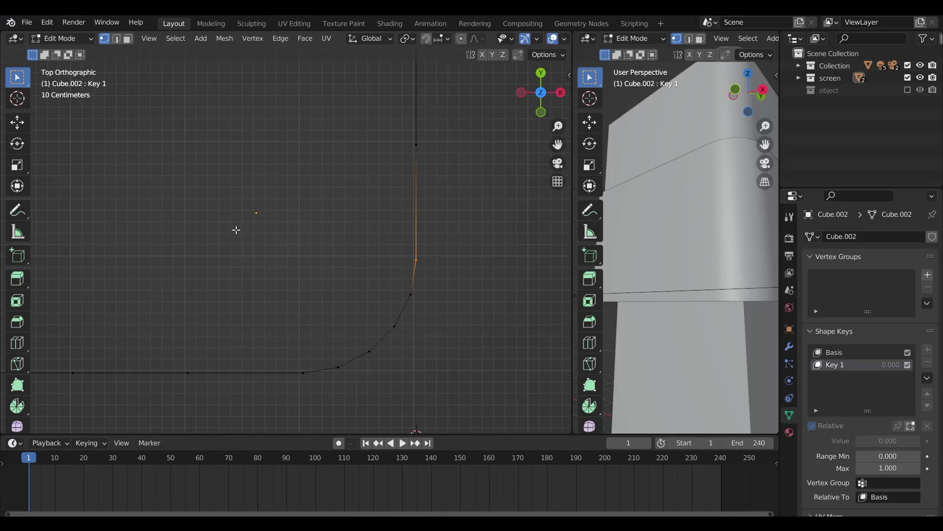
key("shift+s")
left_click(240, 289)
scroll(314, 304, "down", 5)
key("ctrl+z")
key("ctrl+z")
scroll(296, 317, "up", 7)
key("r")
key("z")
right_click(296, 303)
Rotate the rest of the screen around Z about the 3D cursor until the first corner segment lines up with the straight side
scroll(249, 273, "up", 8)
middle_click_drag(409, 322, 436, 219, "shift")
key("r")
key("z")
left_click(273, 298)
Snap the 3D cursor to the second vertex column of the rounded corner
scroll(273, 298, "down", 8)
scroll(433, 220, "down", 3)
left_click(409, 221)
key("shift+s")
left_click(383, 287)
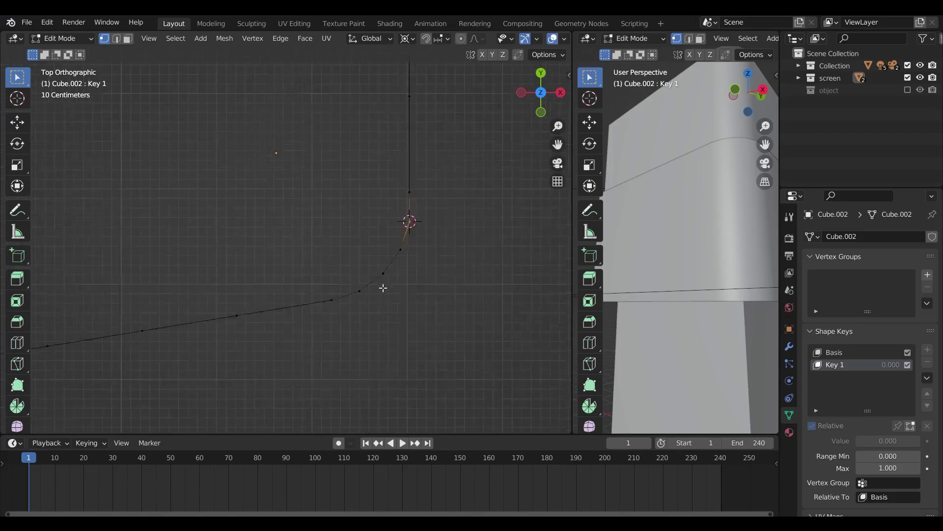
Select the vertices beyond the second corner column and rotate them about 18° around Z to straighten the next segment
scroll(242, 283, "down", 4)
middle_click_drag(101, 280, 165, 306, "shift")
left_click_drag(96, 263, 422, 339)
scroll(173, 273, "up", 10)
middle_click_drag(301, 286, 240, 232, "shift")
scroll(240, 232, "up", 4)
key("r")
key("z")
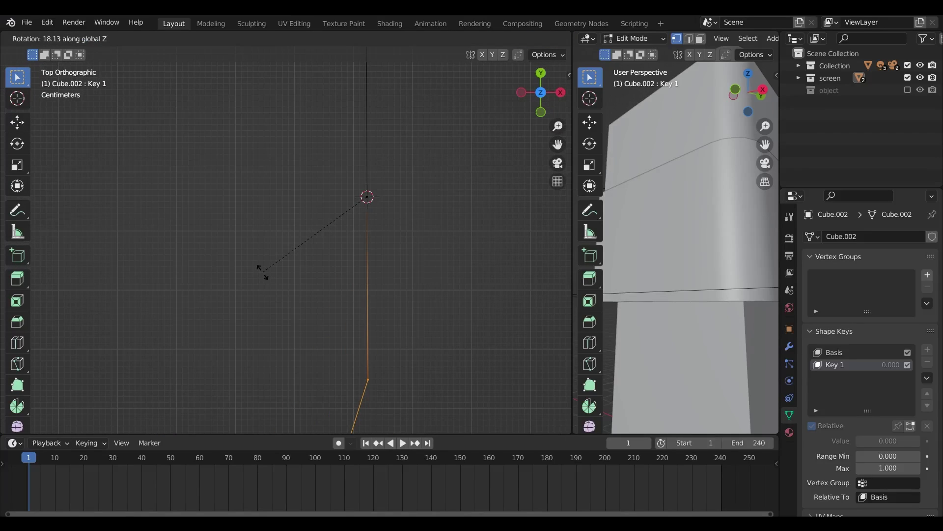
left_click(254, 264)
Place the 3D cursor on the third corner column and rotate the remaining vertices 17.4° around Z, plus a fine correction of about 0.8°
scroll(295, 280, "down", 12)
key("ctrl+z")
key("ctrl+z")
middle_click_drag(228, 263, 397, 256, "shift")
key("ctrl+shift+z")
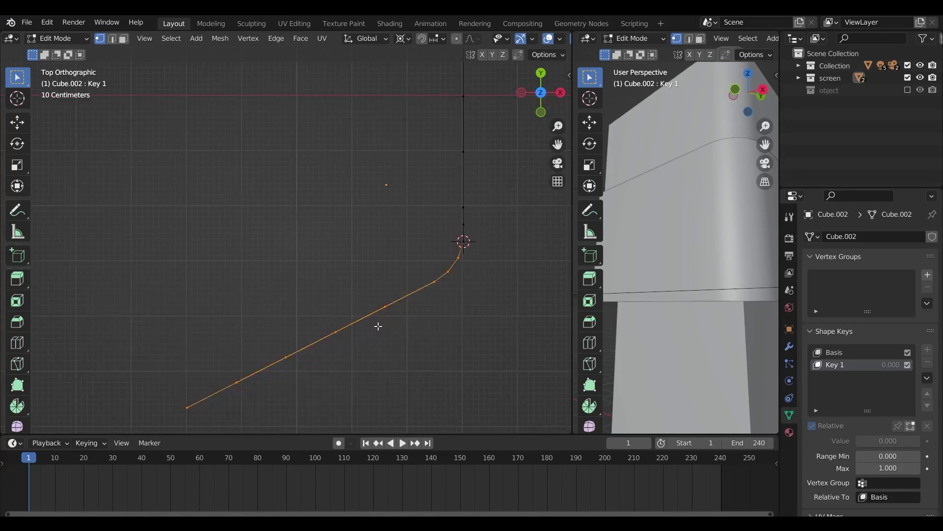
scroll(187, 307, "up", 11)
key("ctrl+shift+z")
middle_click_drag(377, 326, 271, 216, "shift")
key("r")
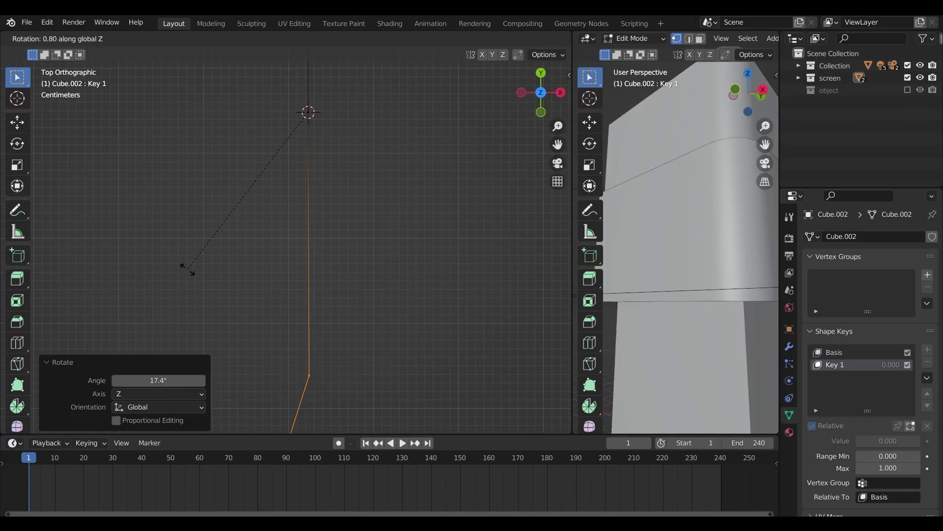
left_click(193, 272)
Place the 3D cursor on the fourth corner column and rotate the vertices beyond it about 17.9° around Z
scroll(215, 286, "down", 8)
key("ctrl+z")
key("ctrl+z")
middle_click_drag(98, 344, 255, 244, "shift")
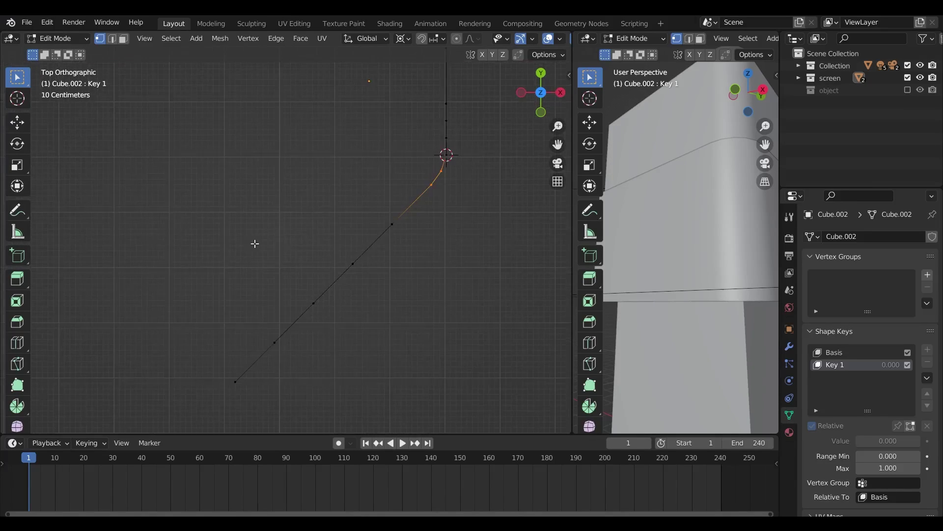
key("ctrl+z")
scroll(241, 299, "up", 4)
middle_click_drag(355, 193, 273, 334, "shift")
left_click(542, 101)
key("r")
key("z")
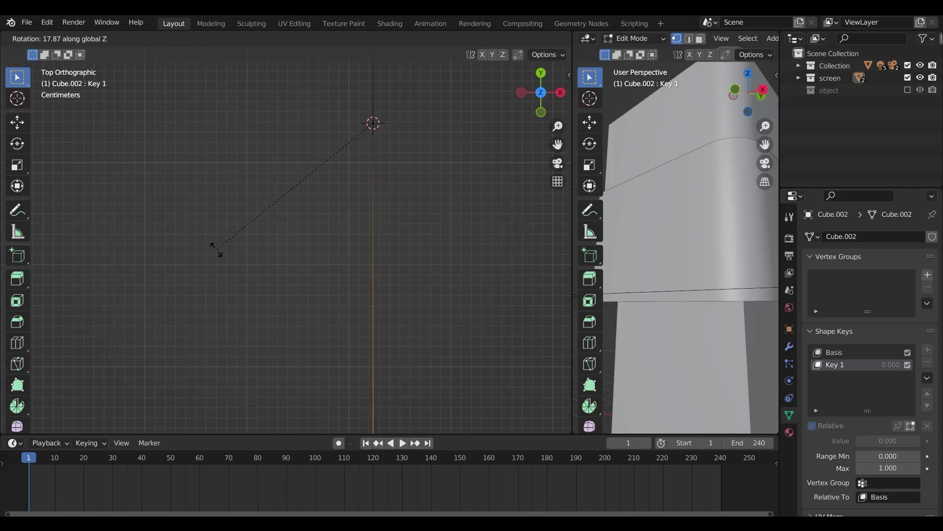
left_click(214, 247)
Place the 3D cursor on the fifth corner column and rotate the vertices beyond it about 17.7° around Z
middle_click_drag(223, 359, 275, 261, "shift")
scroll(276, 261, "down", 2)
key("ctrl+z")
scroll(250, 261, "down", 16)
key("ctrl+z")
key("ctrl+z")
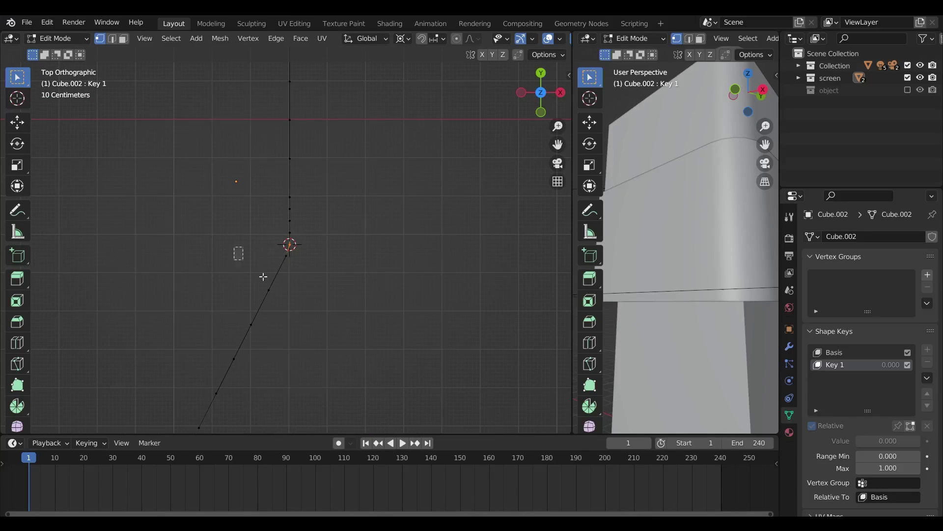
mouse_move(143, 358)
middle_mouse_down("shift")
mouse_move(175, 315)
mouse_move(149, 350)
middle_mouse_up("shift")
scroll(225, 274, "up", 18)
middle_click_drag(326, 323, 219, 301, "shift")
key("r")
key("z")
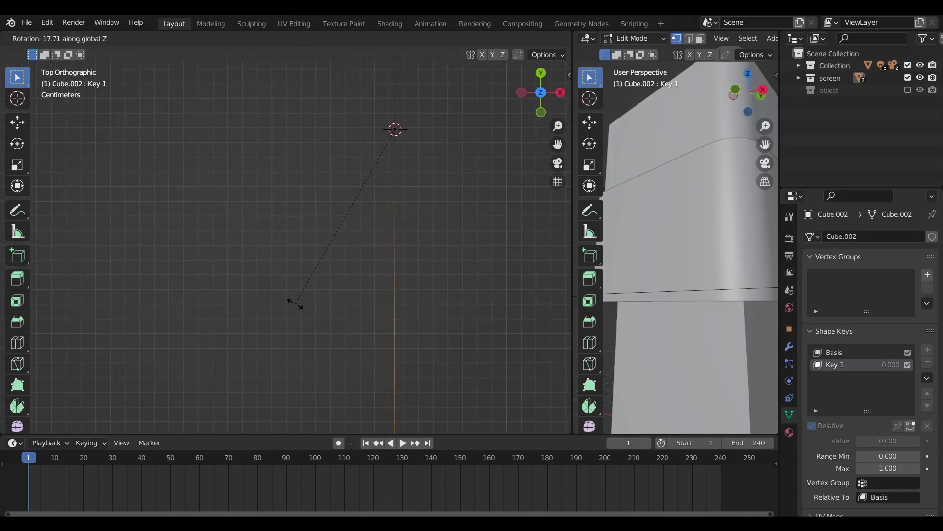
left_click(302, 305)
Place the 3D cursor on the last corner column and rotate the remaining straight side 9.02° around Z to flatten the screen
scroll(302, 304, "down", 2)
middle_click_drag(338, 347, 294, 250, "shift")
left_click_drag(294, 249, 333, 303)
scroll(334, 303, "down", 3)
left_click_drag(199, 231, 342, 328)
scroll(266, 303, "up", 8)
middle_click_drag(314, 243, 271, 198, "shift")
scroll(184, 252, "up", 8)
scroll(183, 253, "down", 3)
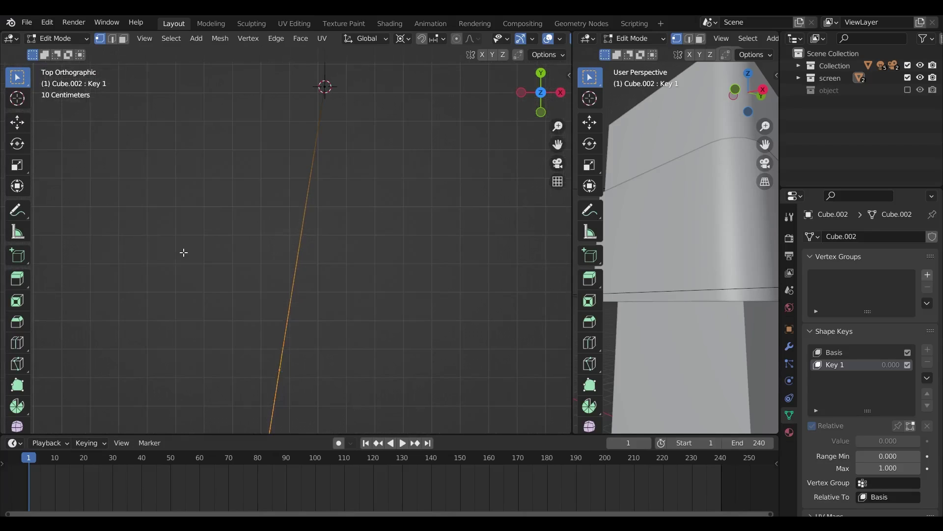
key("r")
key("z")
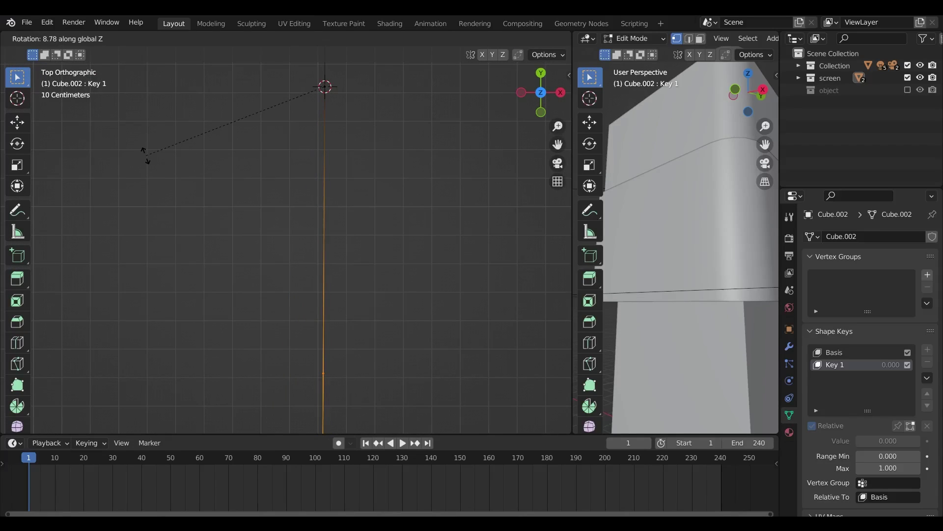
left_click(170, 169)
scroll(324, 290, "down", 8)
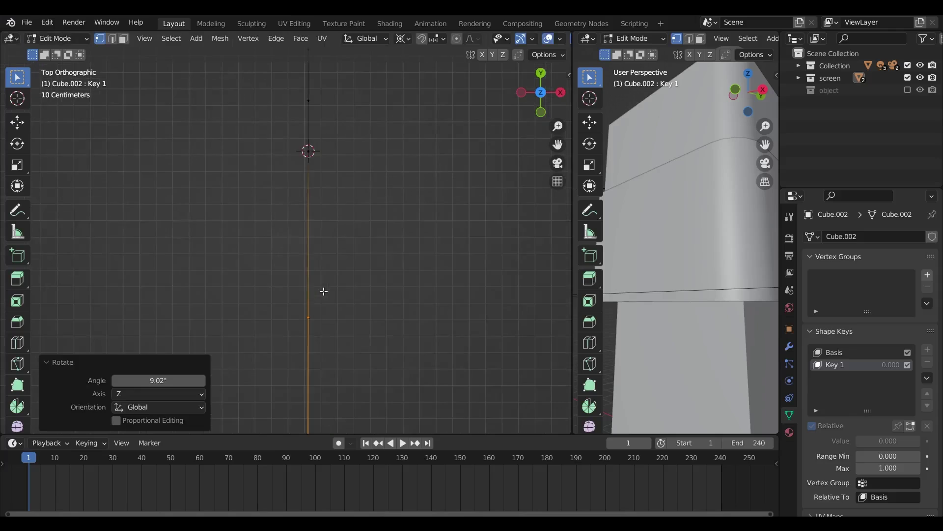
Select all vertices of the unfolded screen and scale them along global X to flatten the surface
middle_click_drag(322, 292, 256, 204)
key("a")
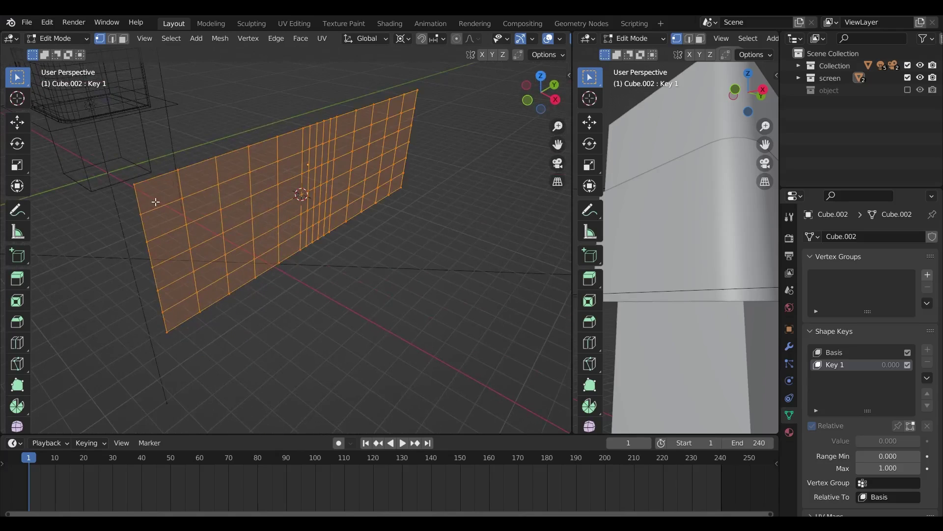
key("x")
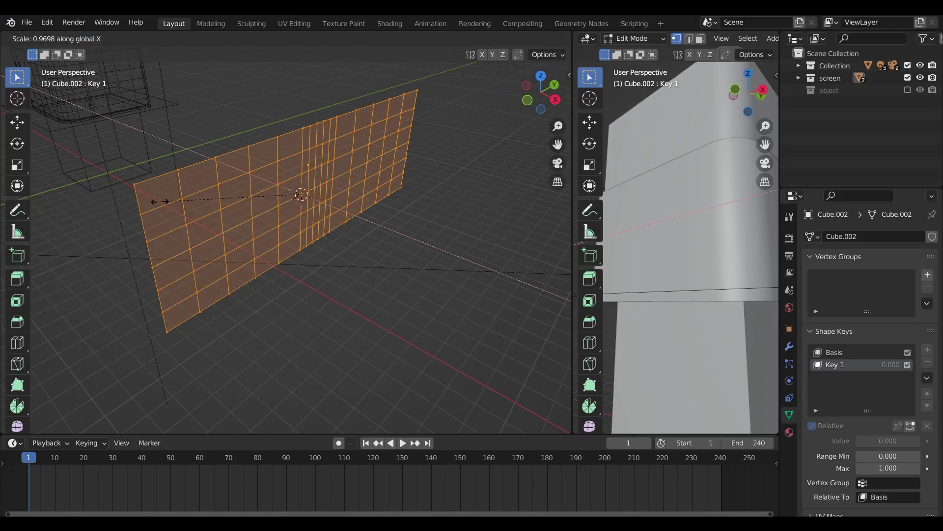
left_click(158, 201)
Return to Object Mode with solid shading and set the Key 1 shape key value to 1.000 to unfold the screen
mouse_move(212, 208)
middle_mouse_down()
mouse_move(321, 288)
mouse_move(307, 254)
mouse_move(315, 245)
middle_mouse_up()
key("Tab")
left_click(524, 38)
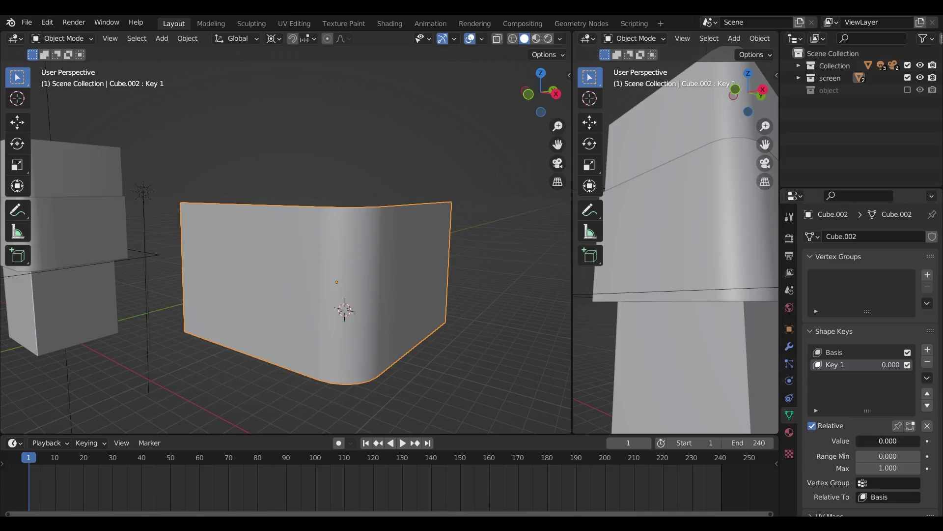
left_click_drag(864, 441, 909, 440)
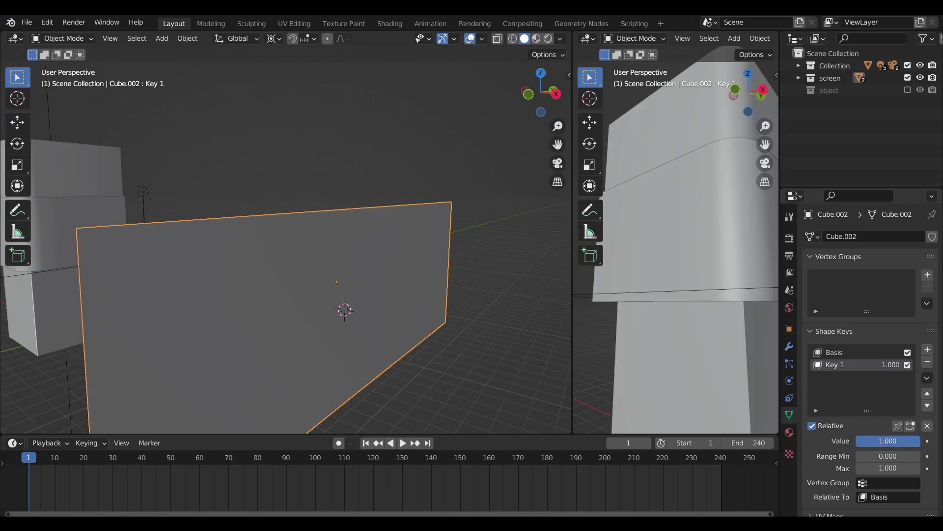
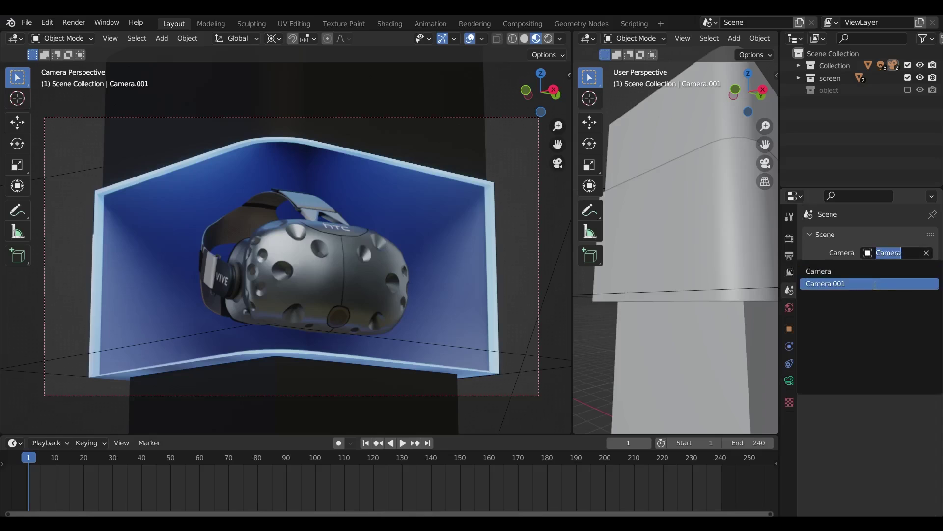
Make Camera.001 the active scene camera and move it about -0.006 m along Y to center the unfolded screen
left_click(835, 280)
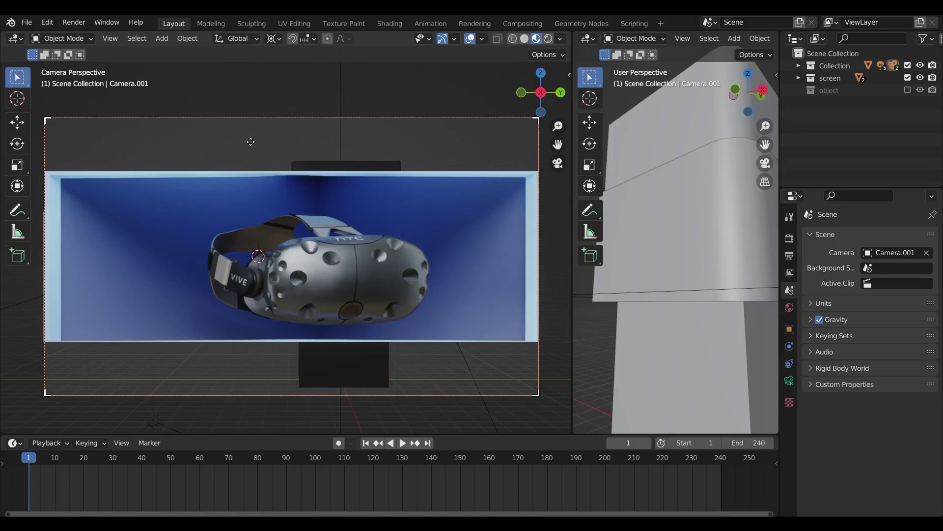
key("g")
key("y")
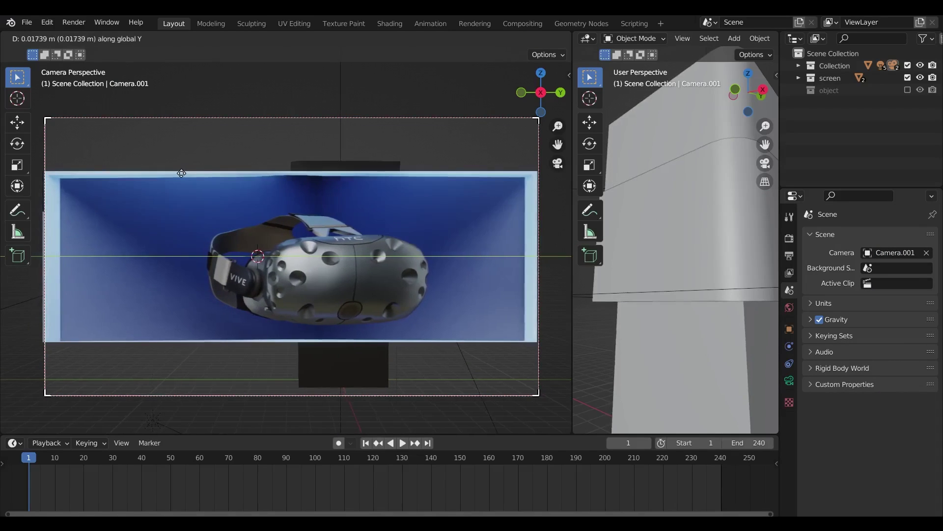
left_click(175, 180)
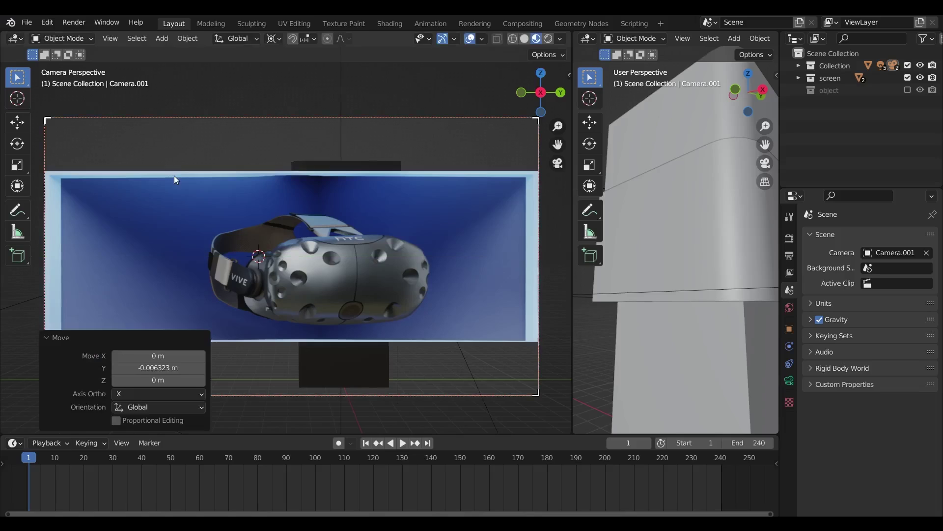
Set the render resolution to 3122 × 1077 px so the camera frame fits the unfolded screen's edges
left_click(789, 381)
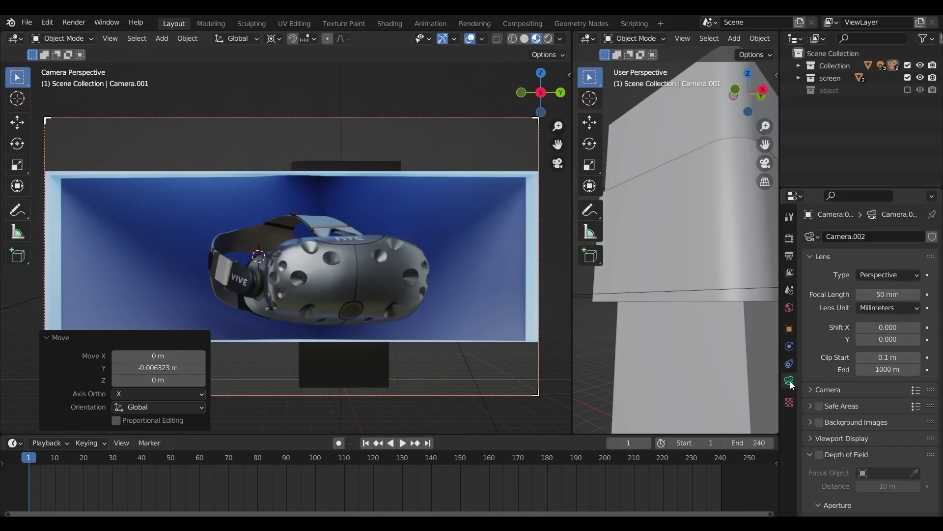
left_click(789, 255)
left_click_drag(896, 252, 929, 252)
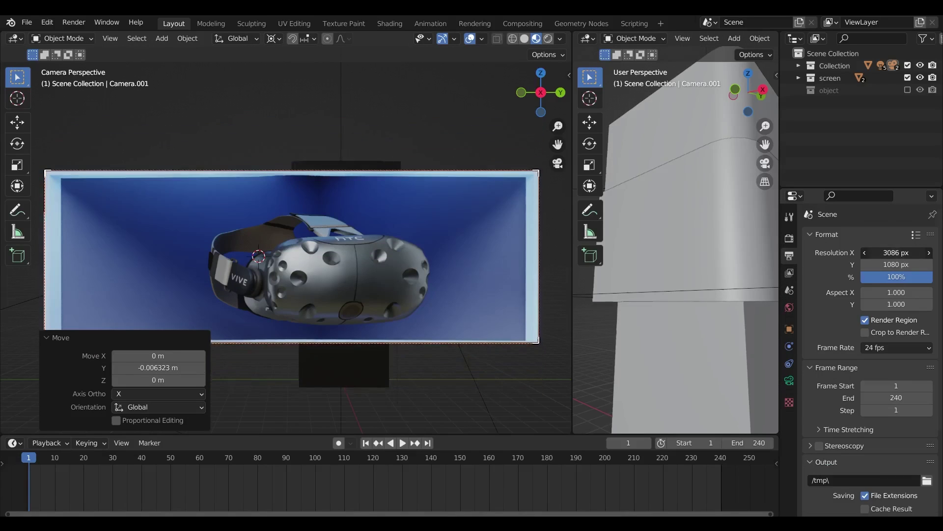
scroll(449, 136, "up", 2)
middle_click_drag(449, 136, 187, 196, "shift")
scroll(187, 196, "up", 5)
mouse_move(894, 253)
left_mouse_down()
mouse_move(908, 252)
mouse_move(892, 265)
left_mouse_up()
scroll(241, 249, "down", 6)
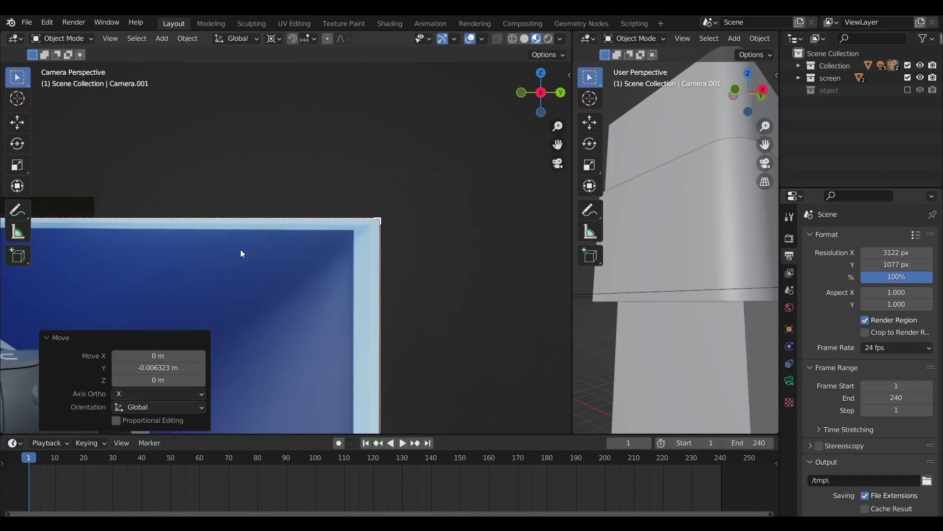
middle_click_drag(241, 249, 147, 230, "shift")
scroll(178, 261, "up", 3)
scroll(324, 248, "down", 4)
scroll(333, 221, "up", 8)
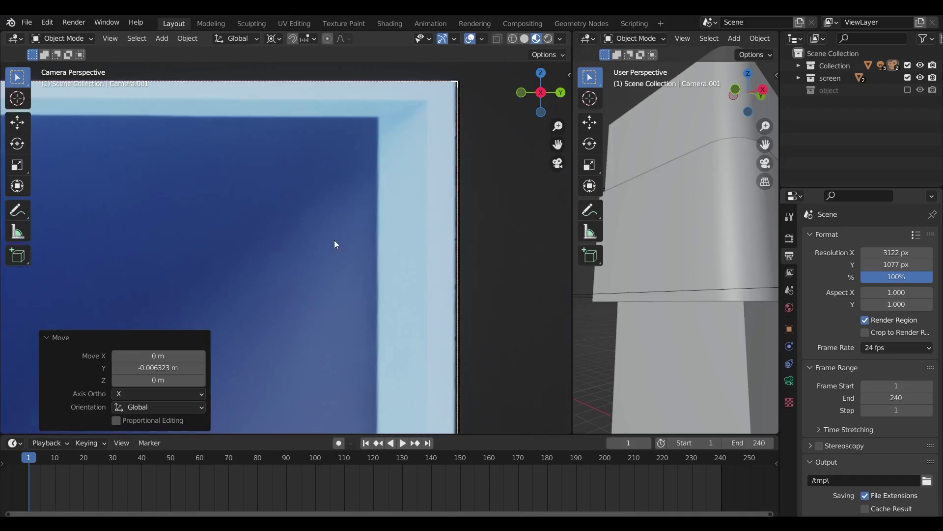
key("g")
key("x")
right_click(251, 221)
Move the camera about another -0.0066 m along Y to align its frame with the unfolded screen's side edges
key("g")
key("y")
left_click(237, 222)
scroll(237, 222, "down", 7)
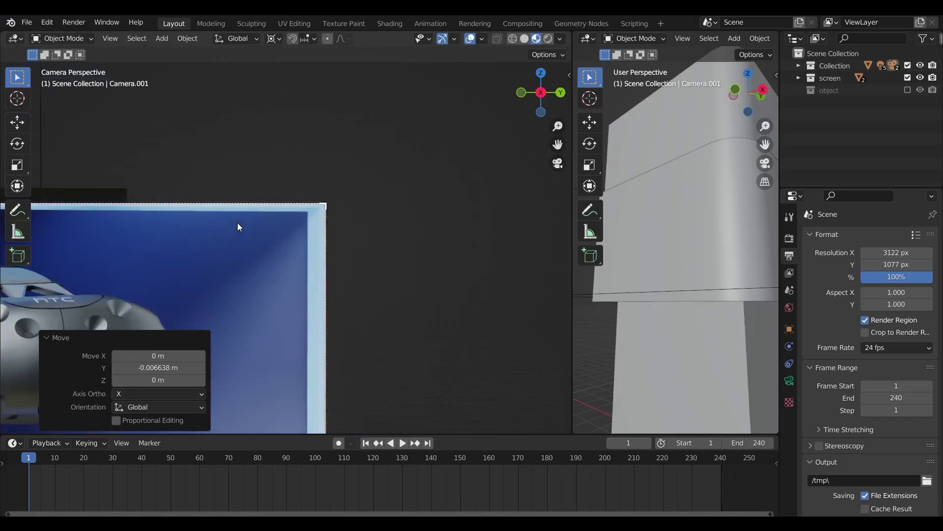
middle_click_drag(79, 326, 357, 252, "shift")
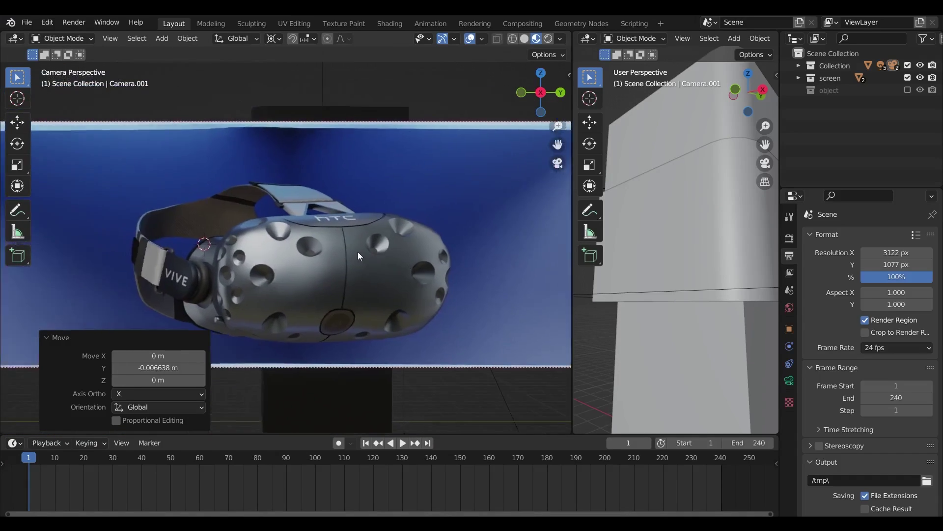
scroll(290, 240, "down", 3)
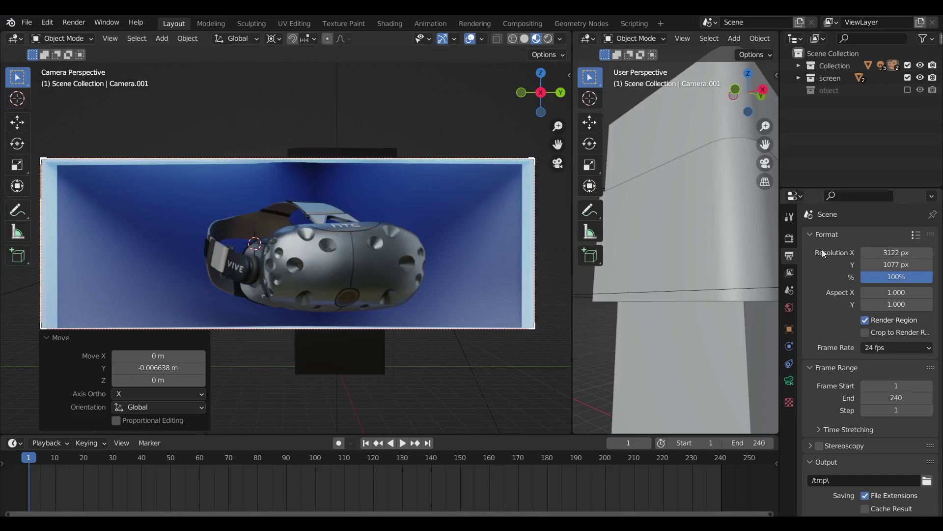
Set the render engine to Eevee for the still render
left_click(789, 238)
left_click(882, 236)
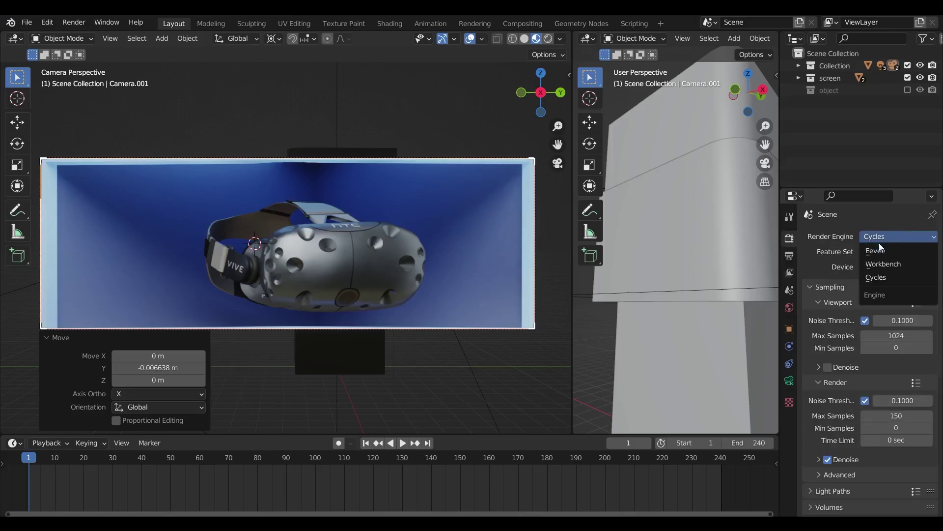
left_click(883, 248)
Render a still image of the unfolded screen and start saving the result as a new file
left_click(74, 22)
left_click(92, 32)
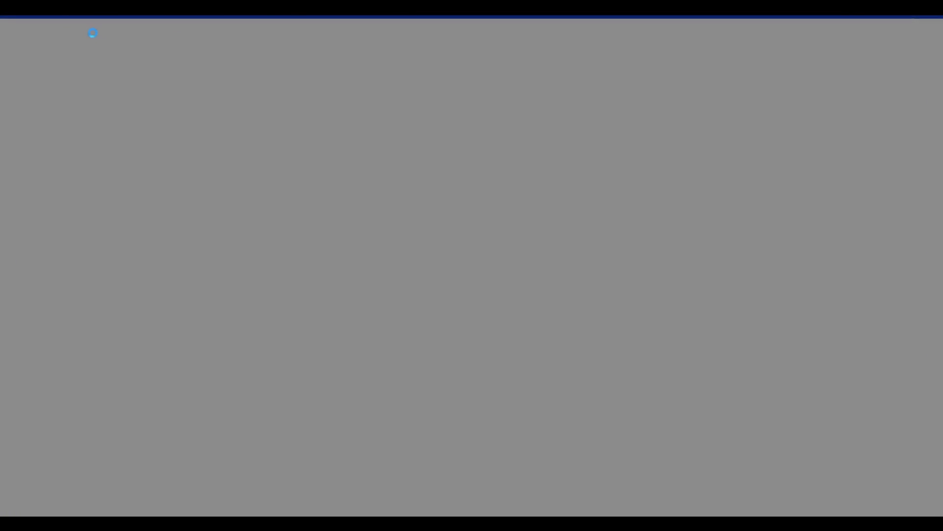
scroll(435, 282, "down", 3)
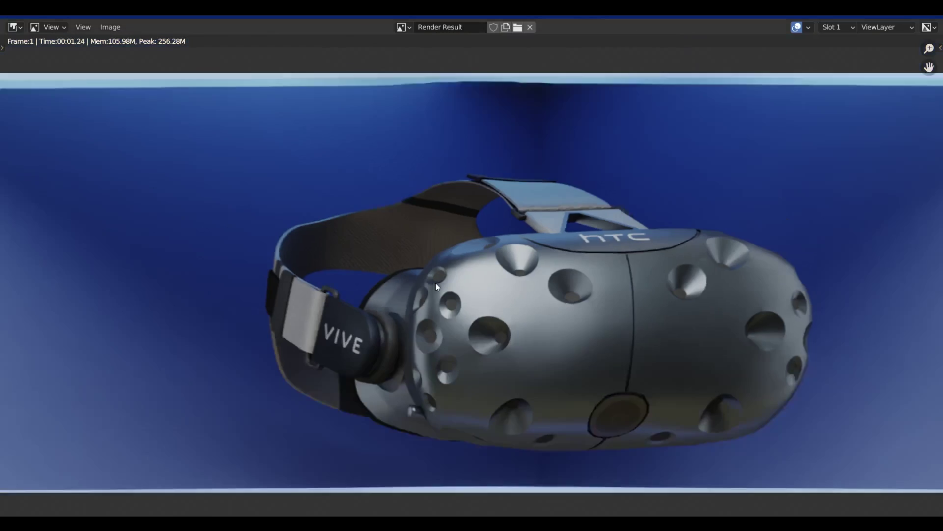
left_click(110, 27)
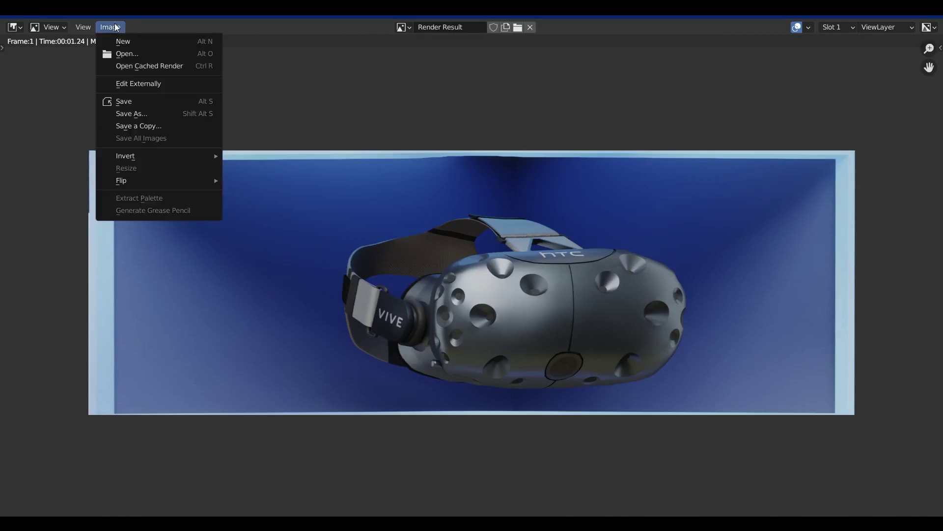
left_click(143, 111)
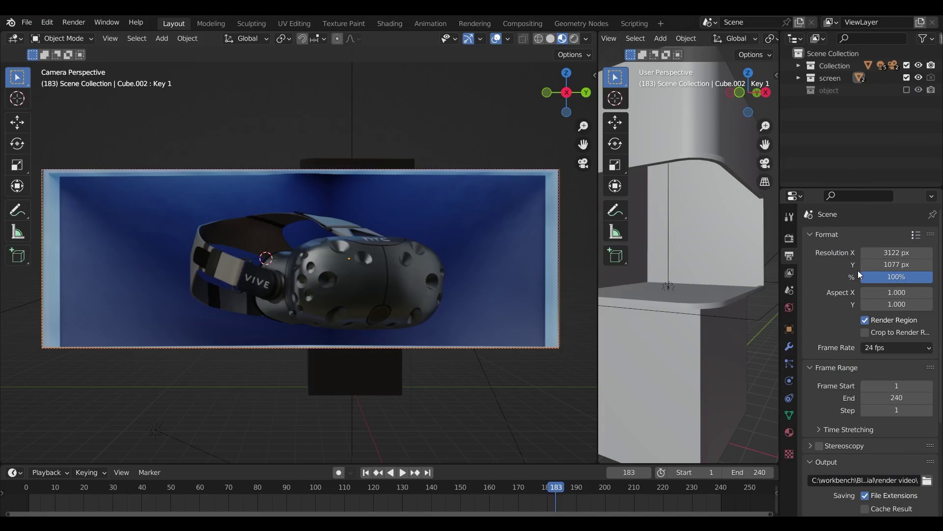
Set the output file format to FFmpeg Video and its encoding container to MPEG-4
scroll(858, 306, "down", 5)
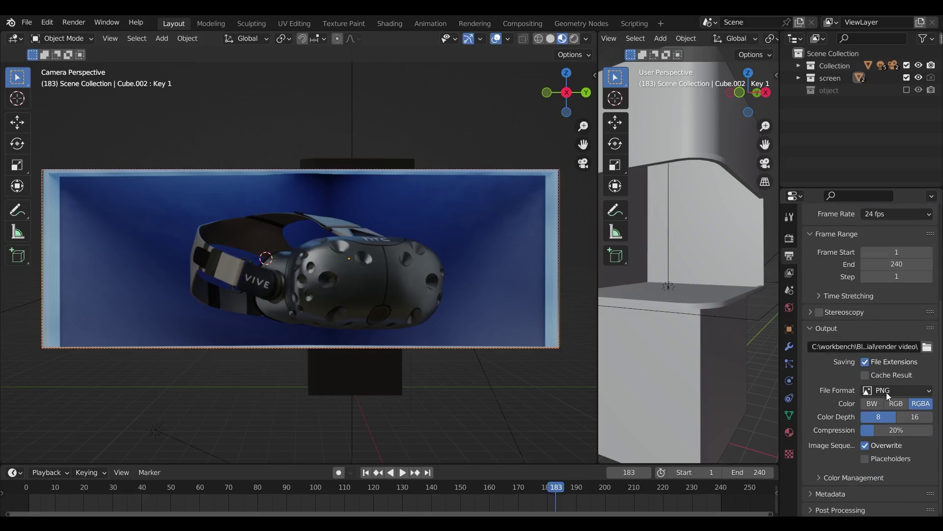
left_click(887, 391)
left_click(878, 454)
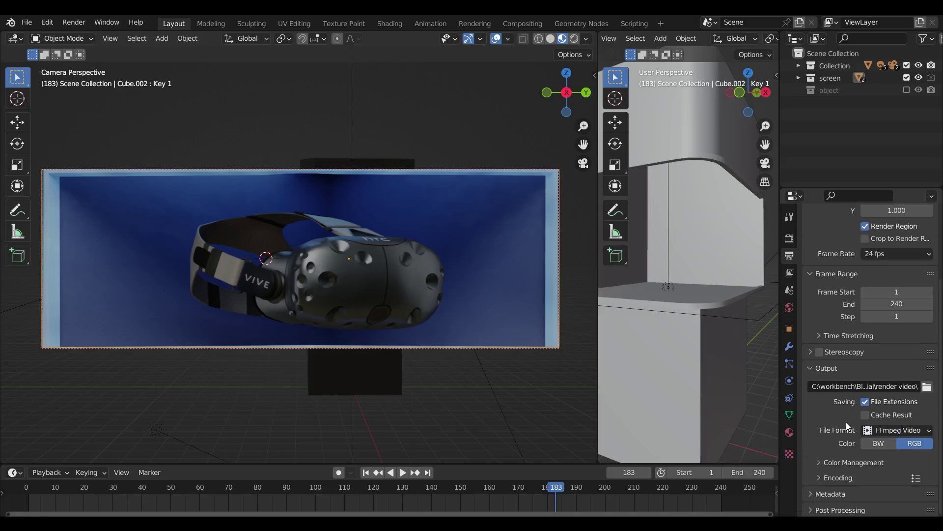
left_click(822, 479)
scroll(835, 451, "down", 4)
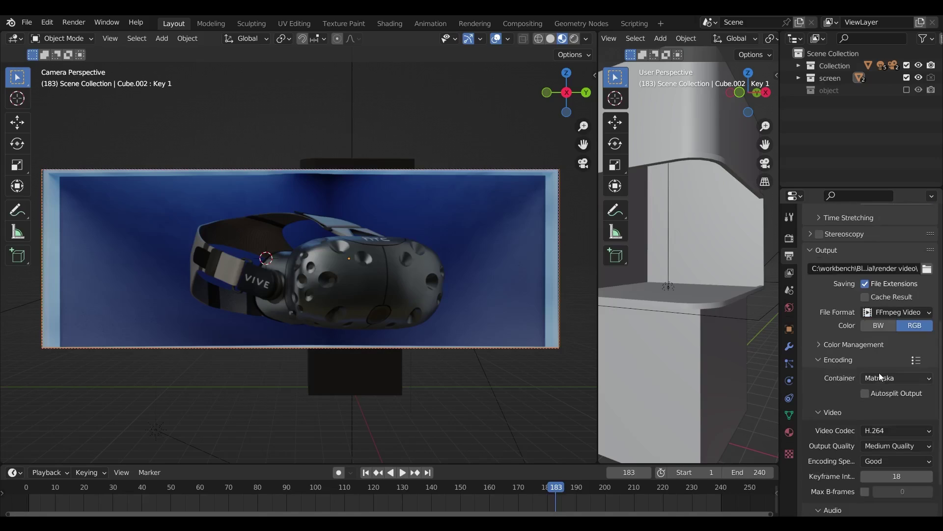
left_click(879, 375)
left_click(889, 350)
Set the video encoding's output quality to High Quality
scroll(859, 354, "down", 2)
left_click(880, 407)
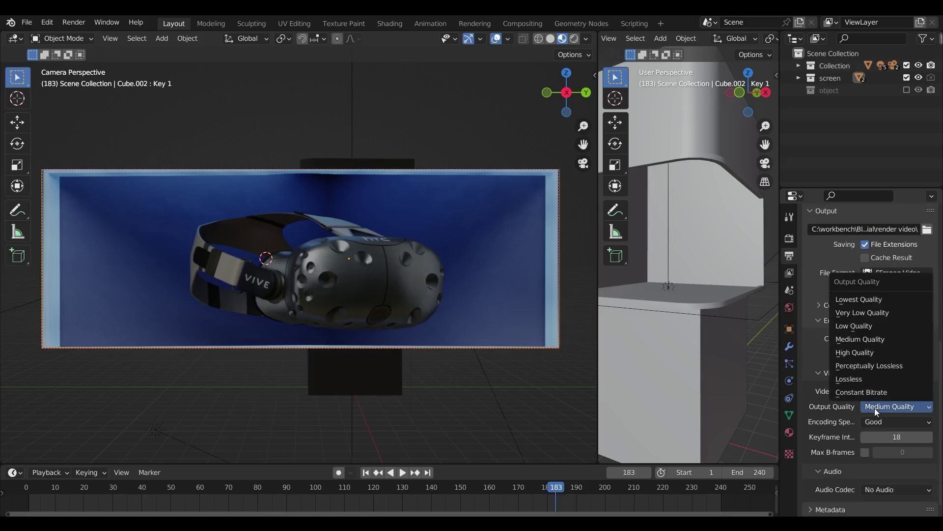
left_click(864, 352)
scroll(844, 423, "down", 1)
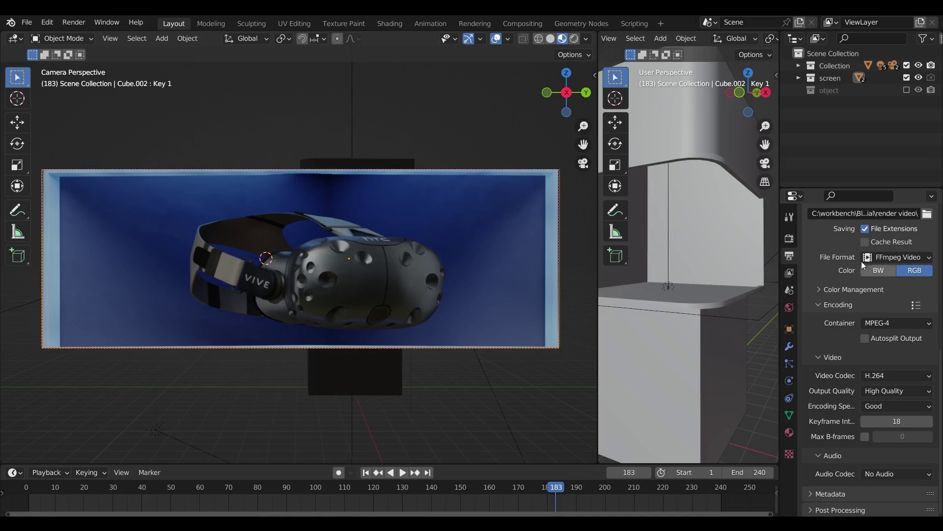
Switch the render engine from Cycles to Eevee and render the animation
left_click(789, 238)
scroll(865, 270, "up", 1)
scroll(864, 271, "up", 10)
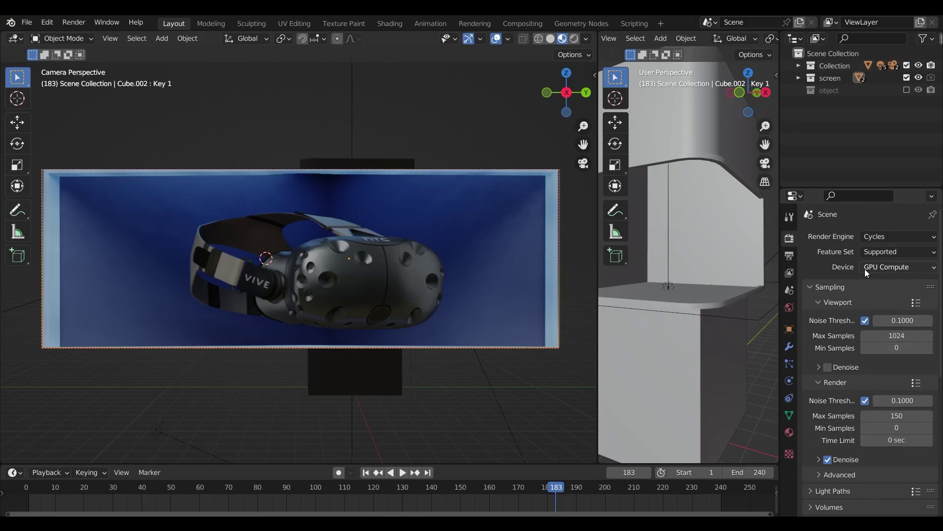
left_click(868, 240)
left_click(879, 250)
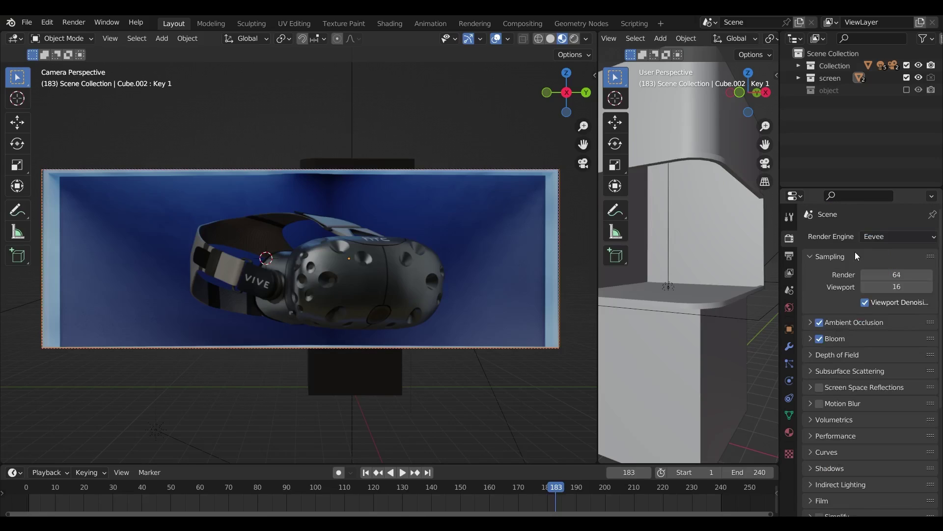
left_click(71, 22)
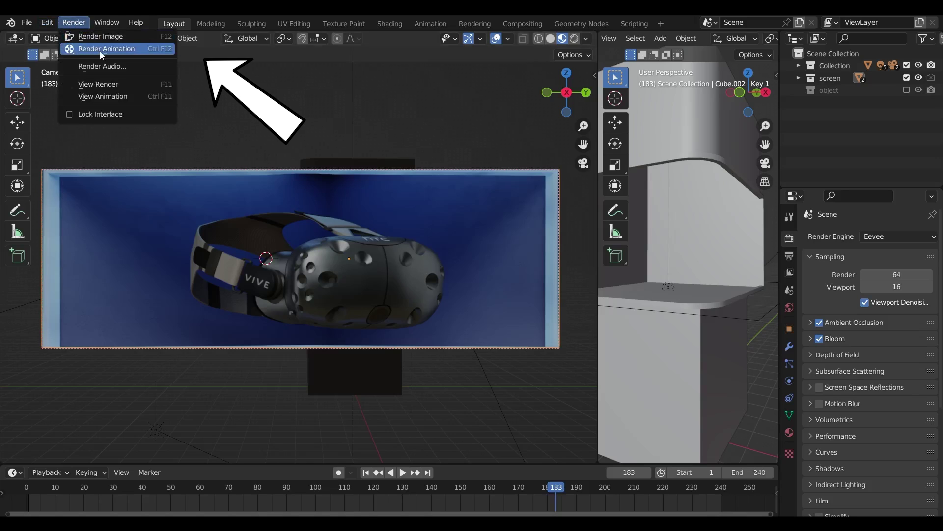